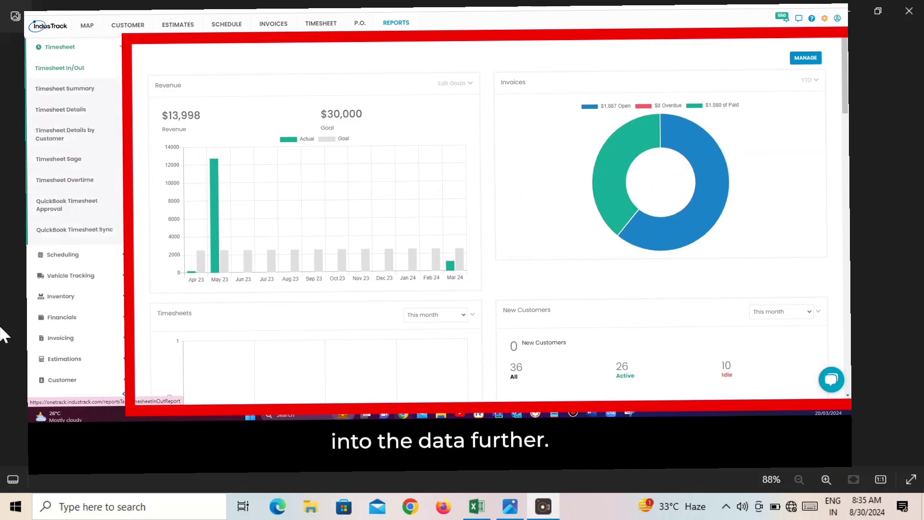
- Switch to the PAYROLL workbook in Excel and bring the employee columns into view
click(467, 514)
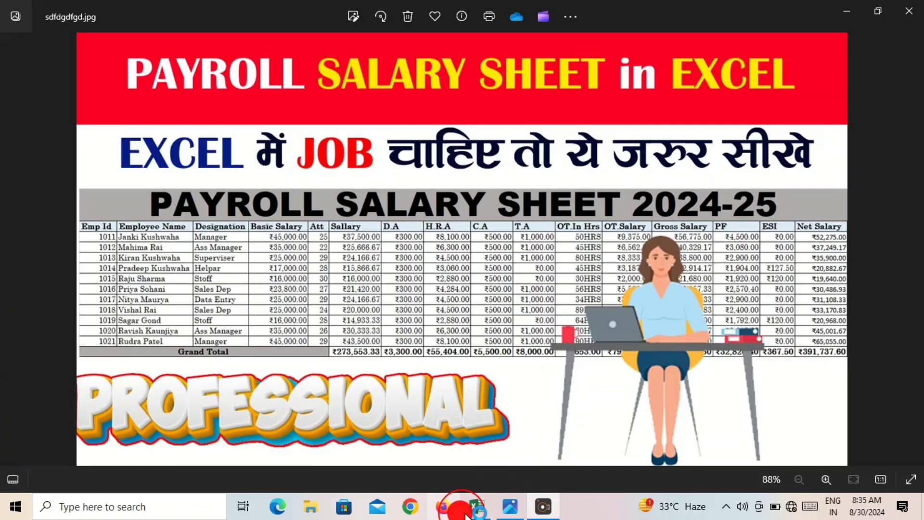
click(483, 507)
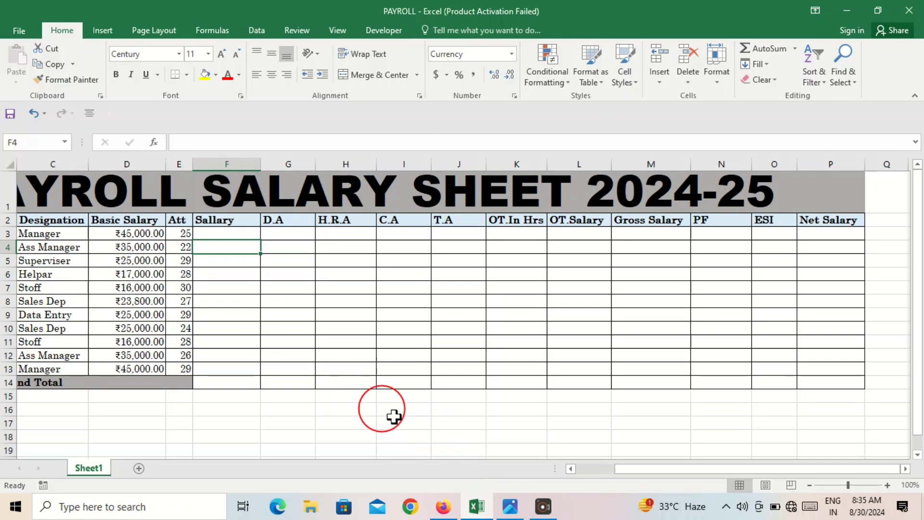
drag(650, 469, 625, 470)
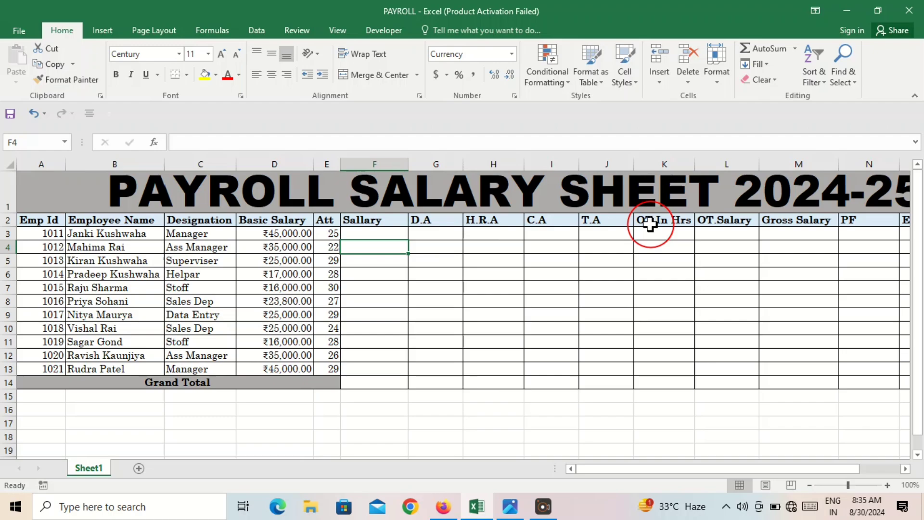
- Examine the employee data columns from Emp Id through Att in the salary sheet
click(468, 258)
click(56, 234)
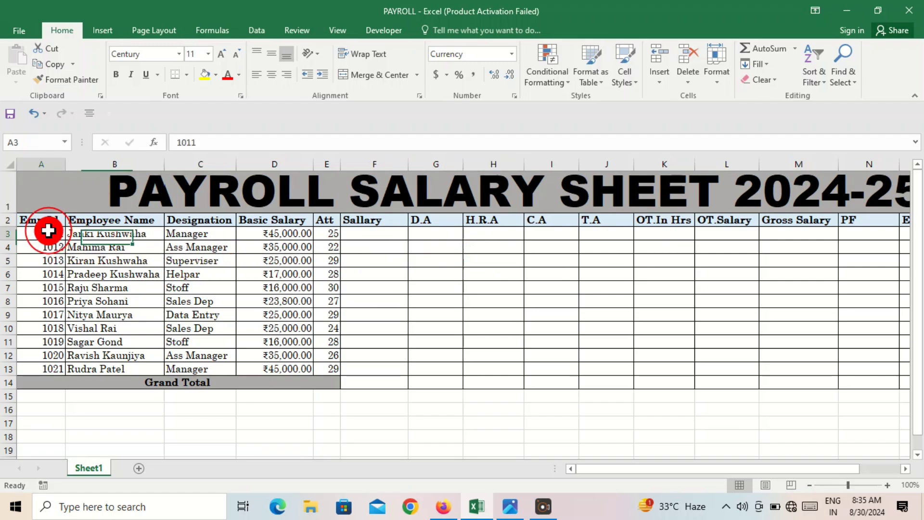
click(98, 222)
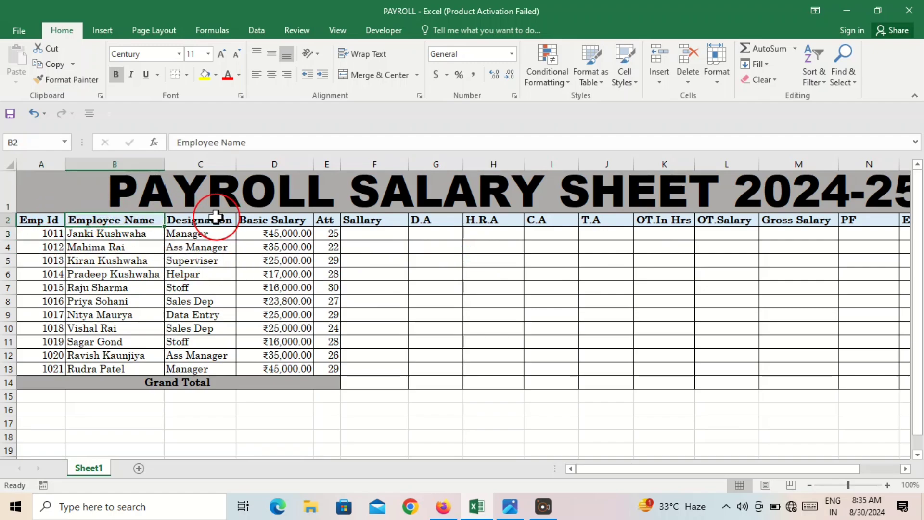
click(215, 220)
click(272, 218)
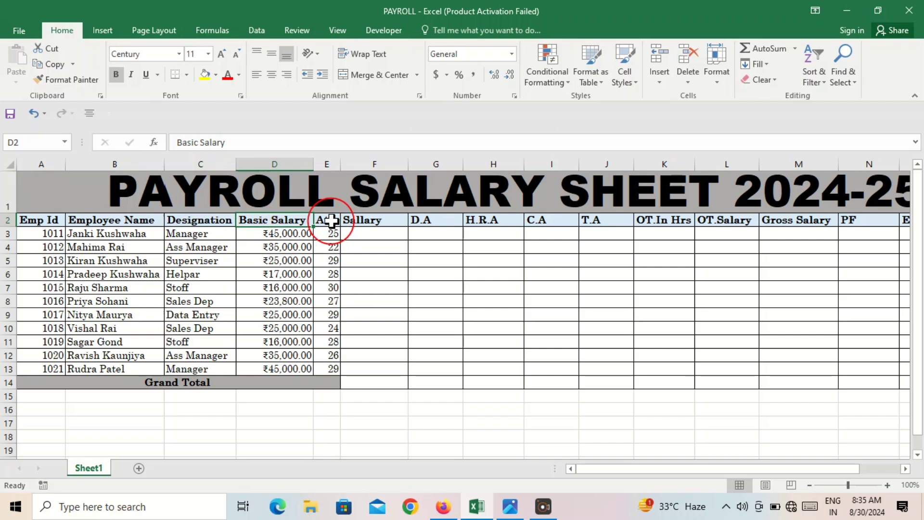
click(328, 222)
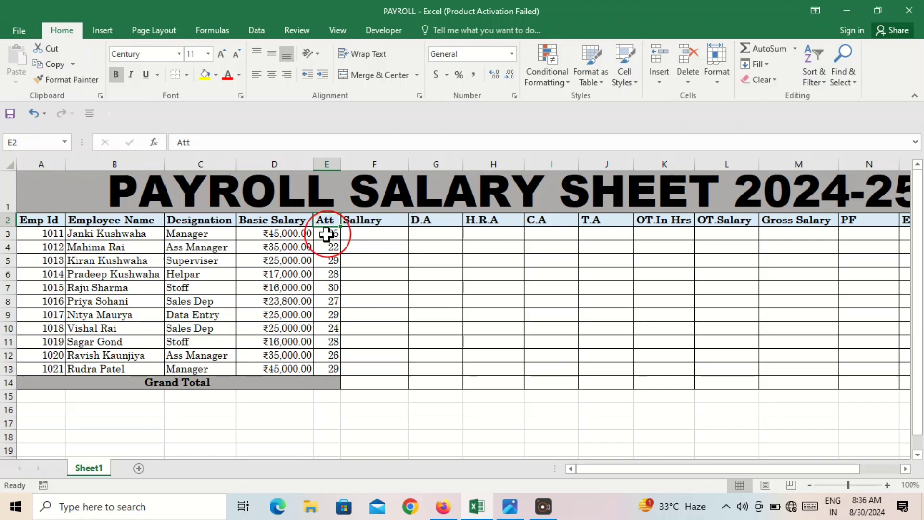
- Enter the formula =D3*E3/30 in F3 to calculate the first employee's salary from basic salary and attendance
click(356, 235)
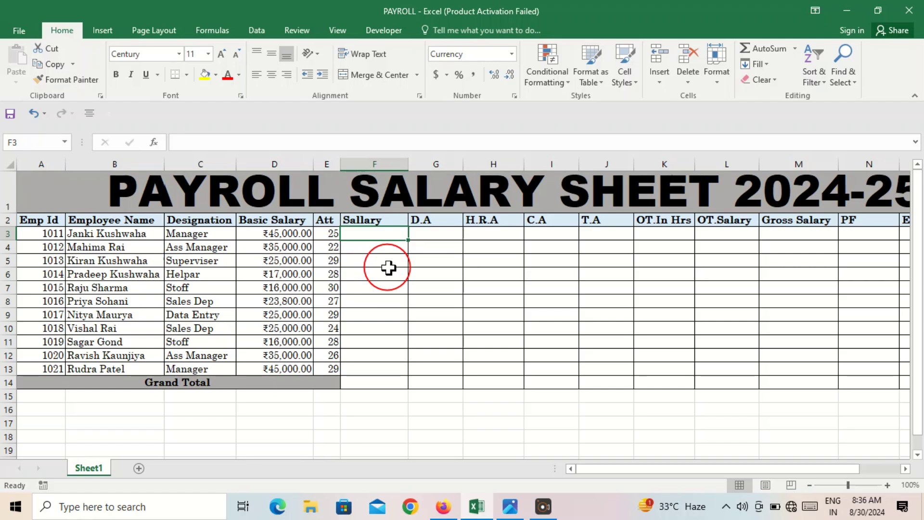
text(=)
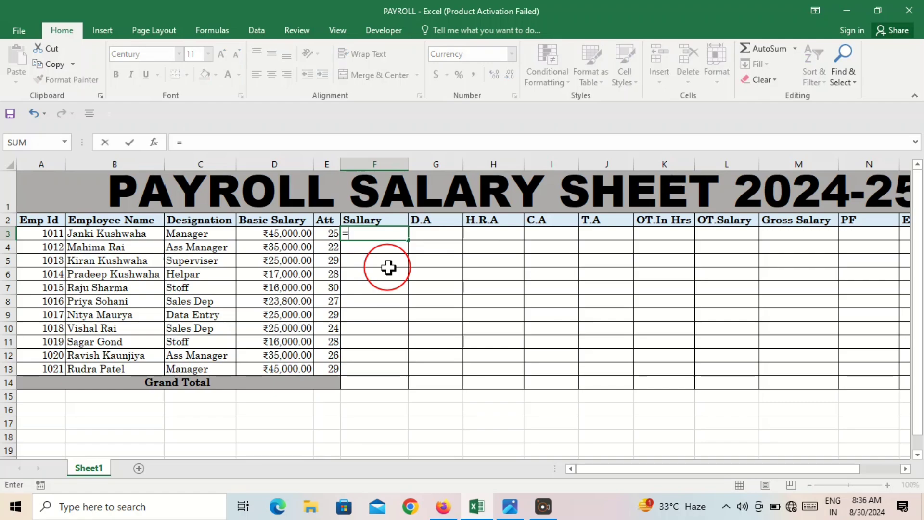
click(266, 231)
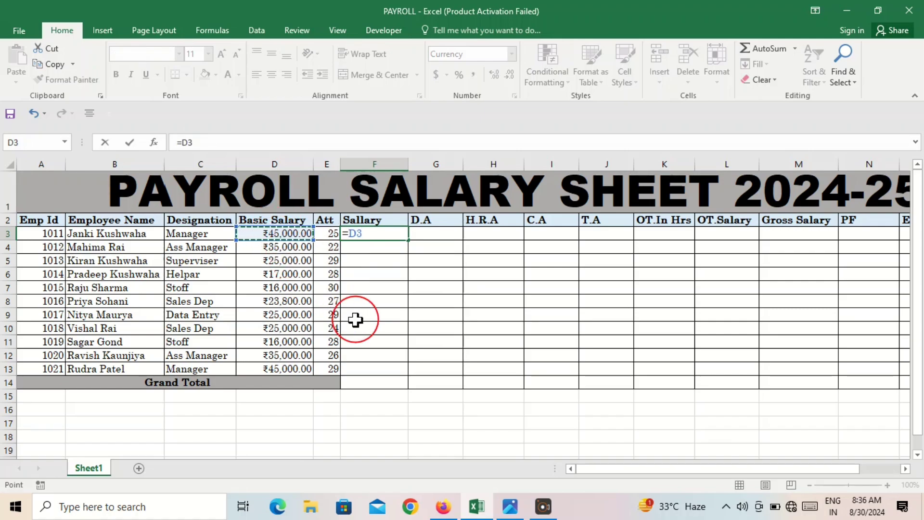
text(*)
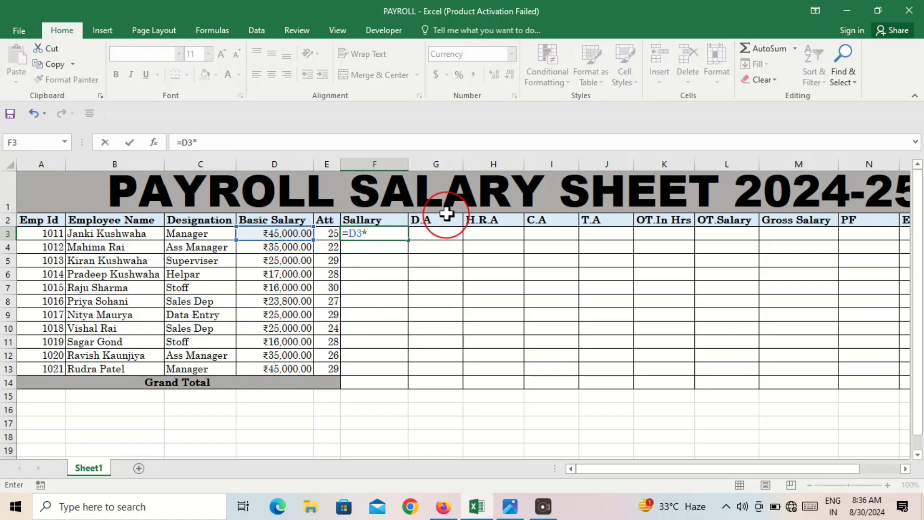
click(325, 233)
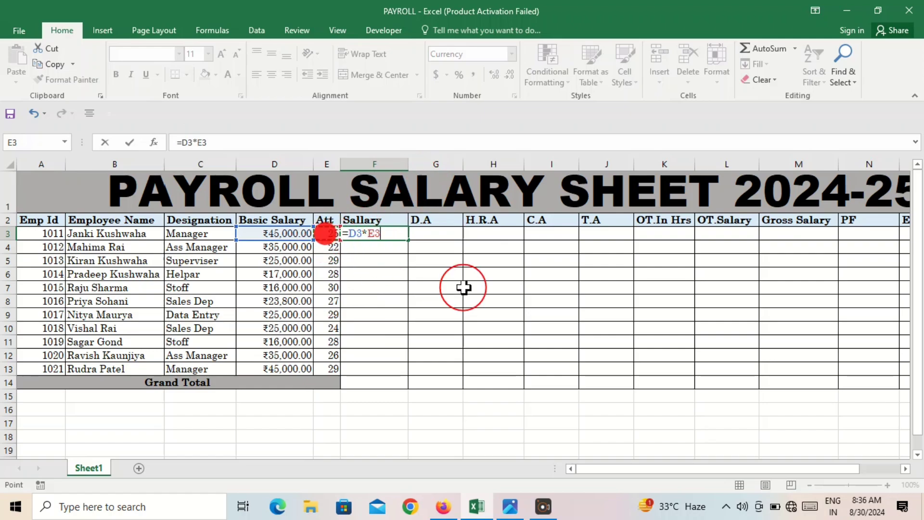
text(/)
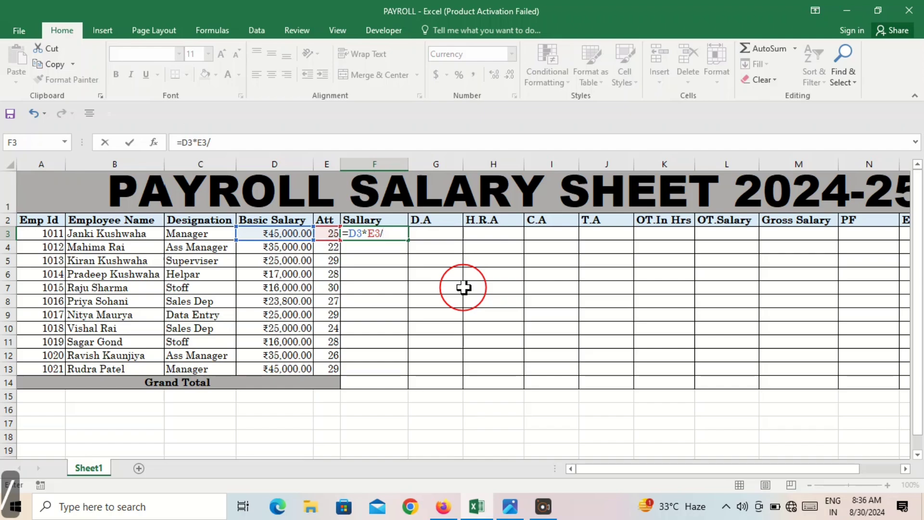
text(30)
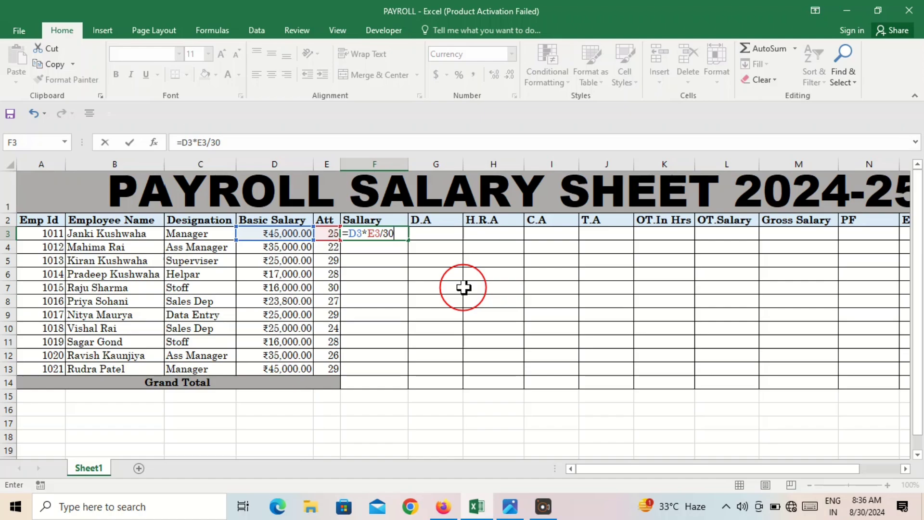
key(Return)
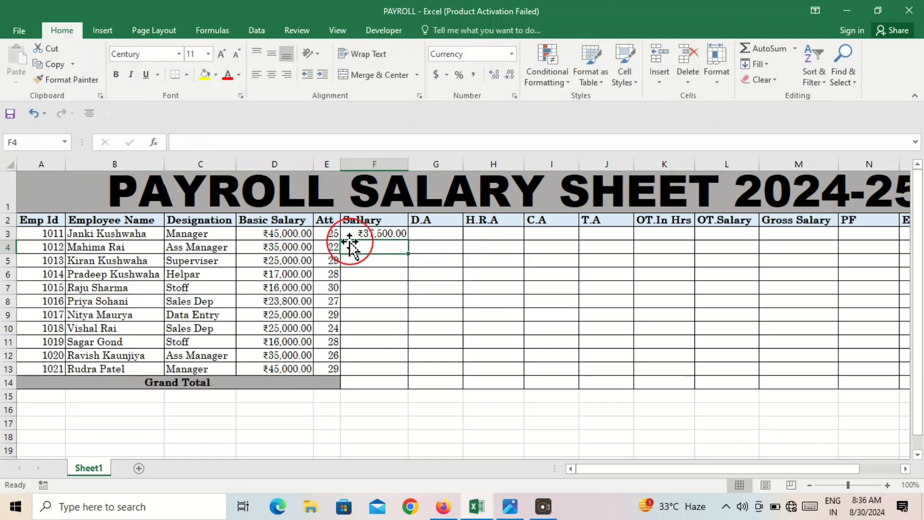
- Fill the F3 salary formula down the Sallary column and clear the copied formula from Grand Total cell F14
click(390, 234)
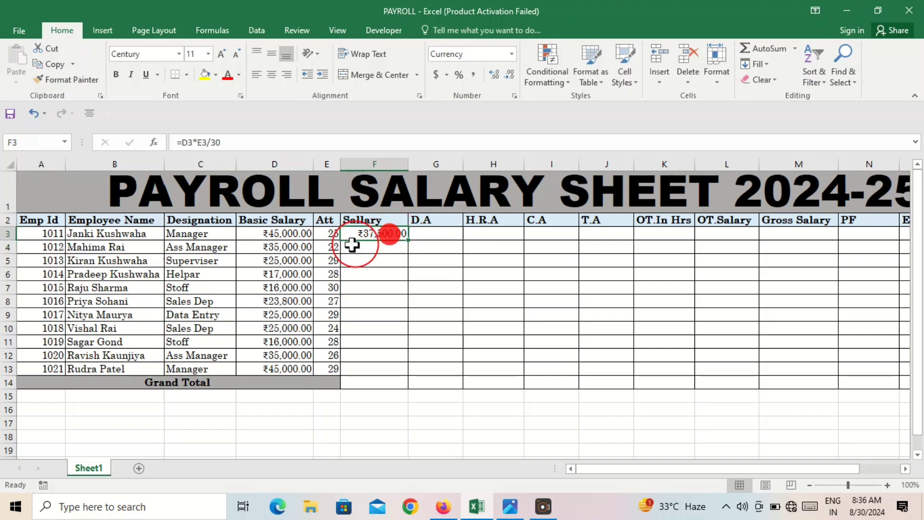
double_click(407, 240)
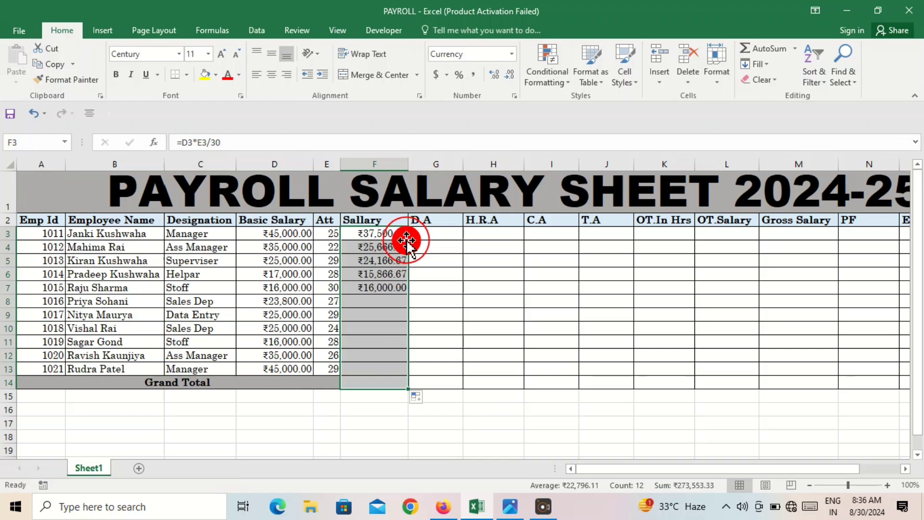
click(357, 379)
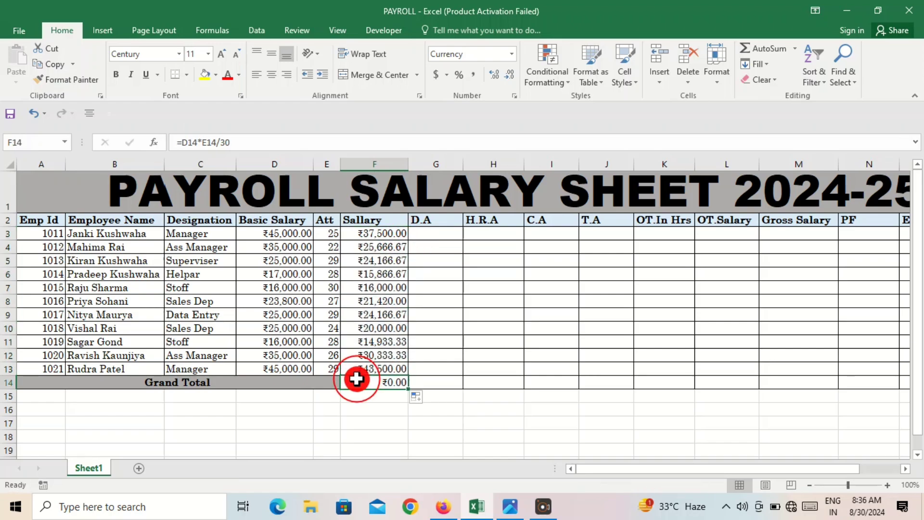
key(Delete)
click(438, 320)
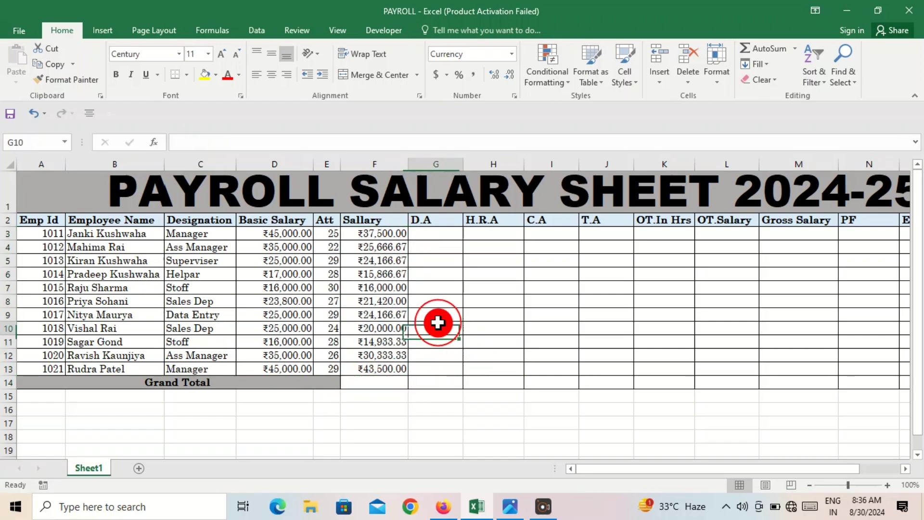
click(441, 233)
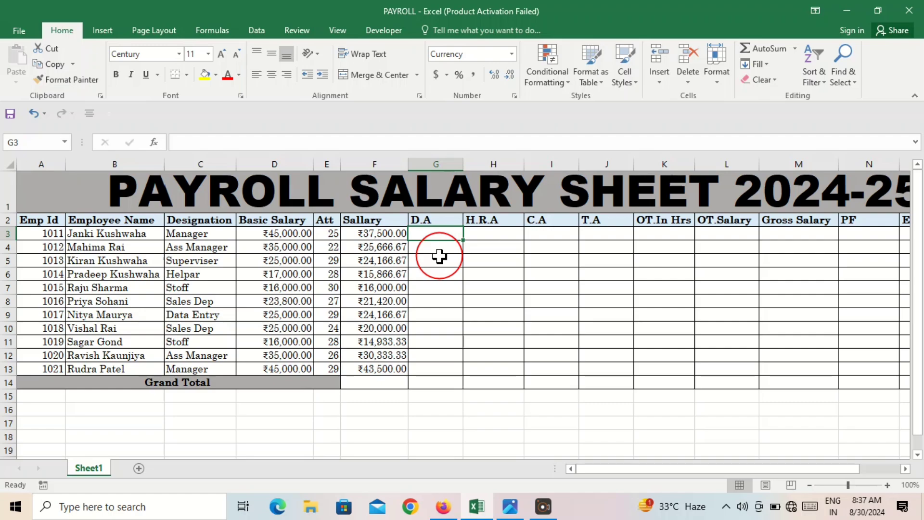
text(=)
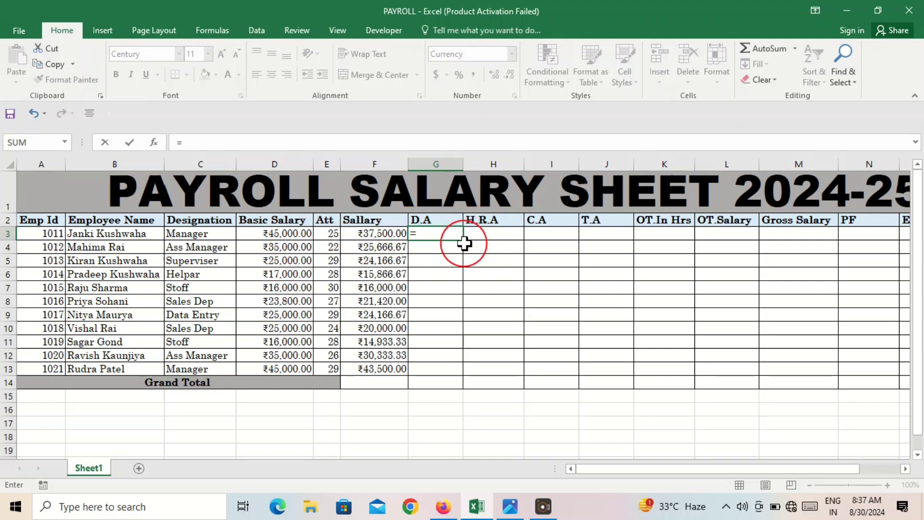
key(BackSpace)
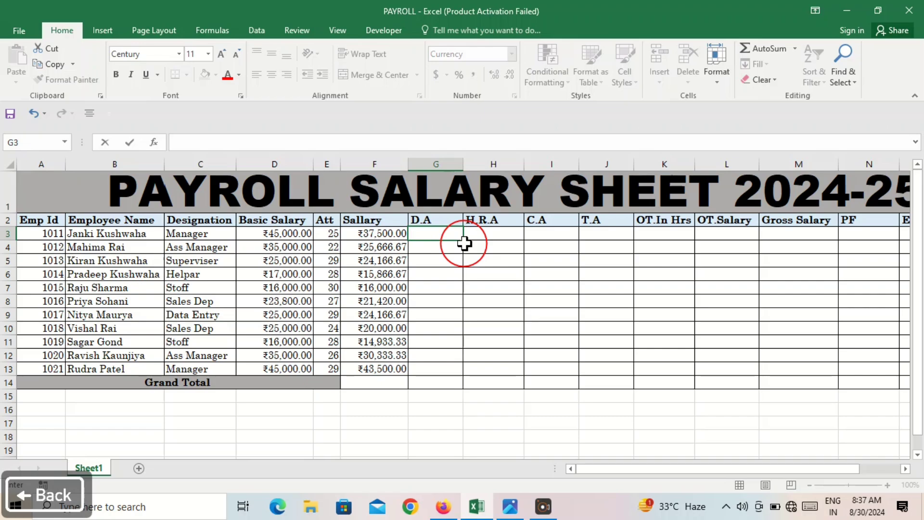
click(465, 246)
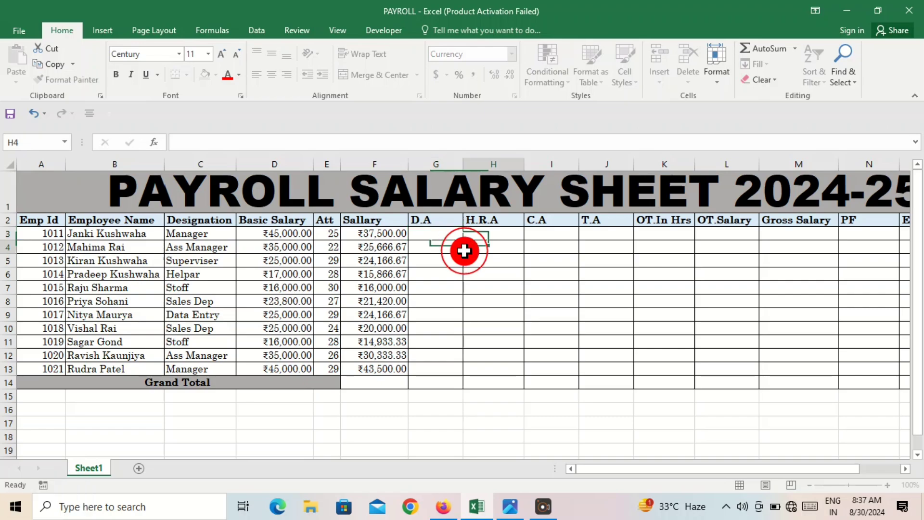
- Enter a D.A of 300 in G3 and copy it down through G13 for all employees
click(434, 235)
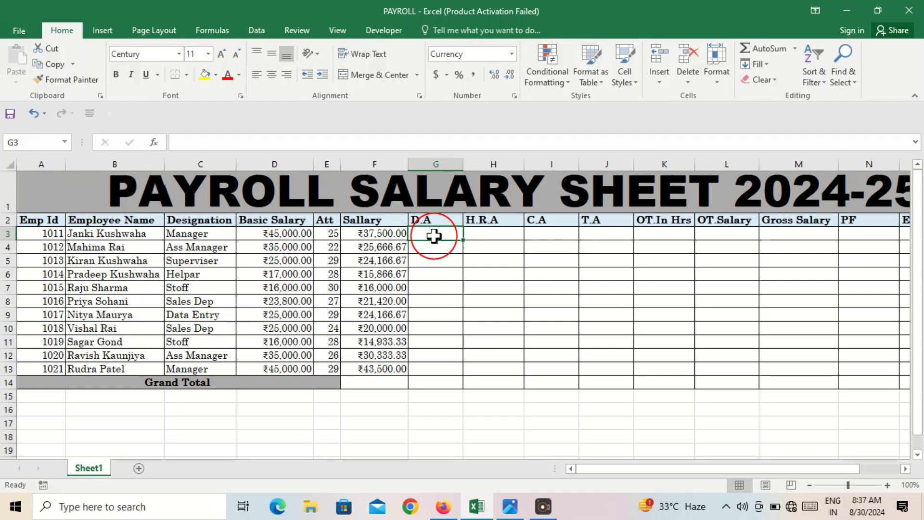
text(300)
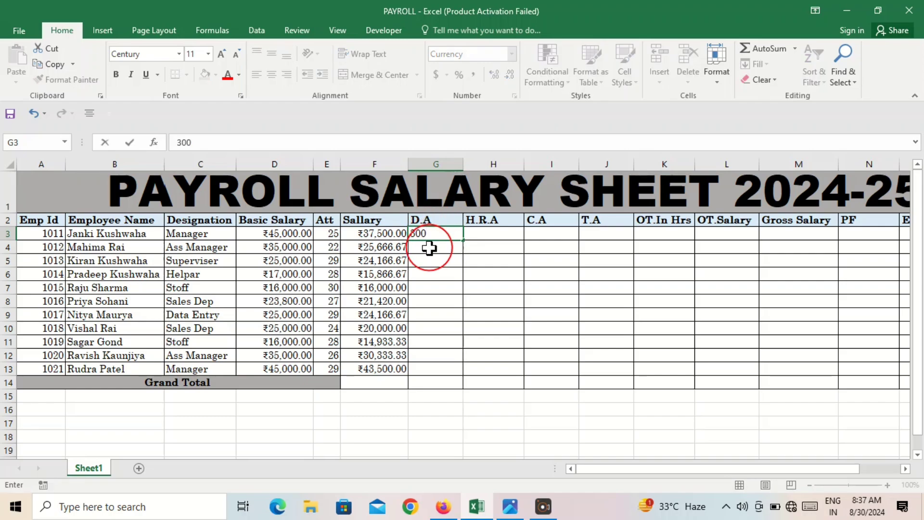
click(429, 248)
click(455, 236)
drag(461, 239, 451, 374)
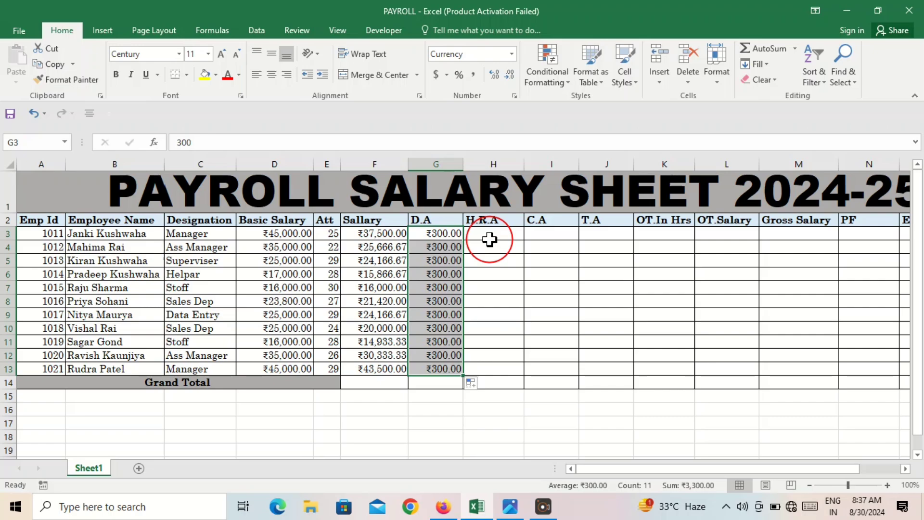
- Enter the formula =D3*18% in H3 to calculate the first employee's H.R.A from the basic salary
click(489, 240)
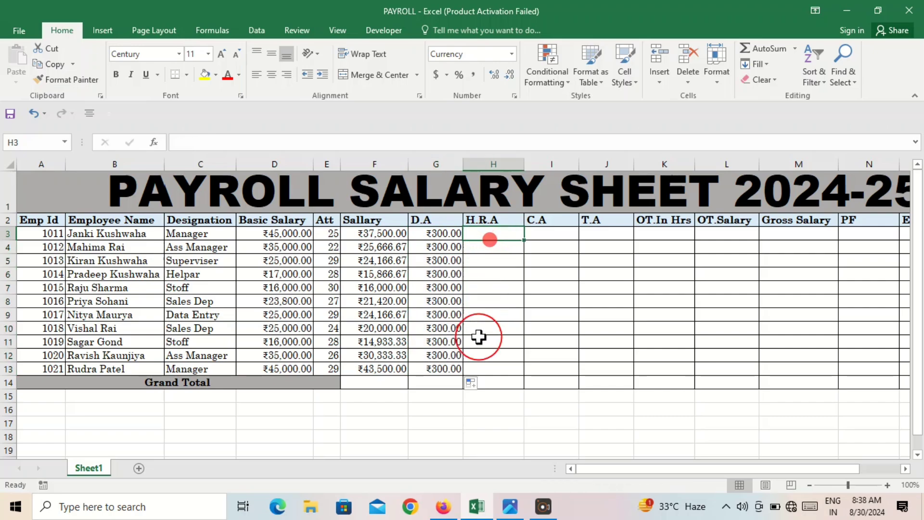
click(559, 374)
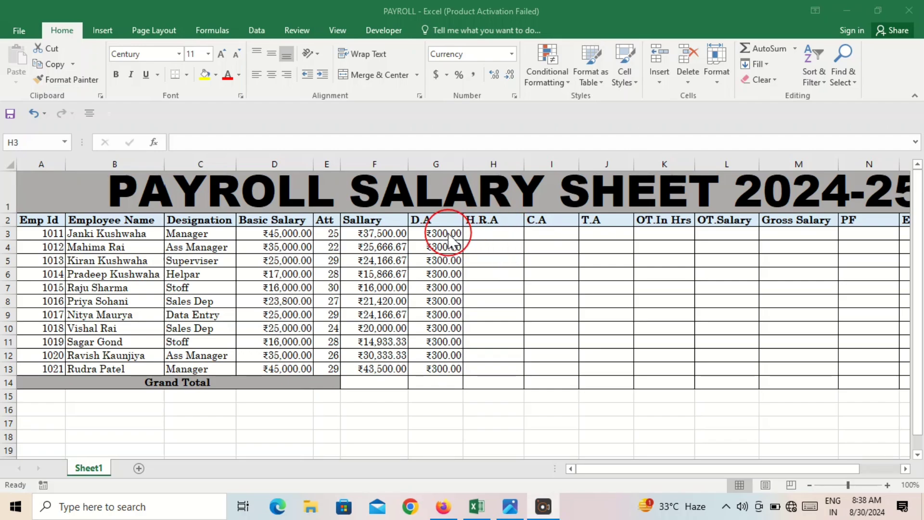
click(493, 239)
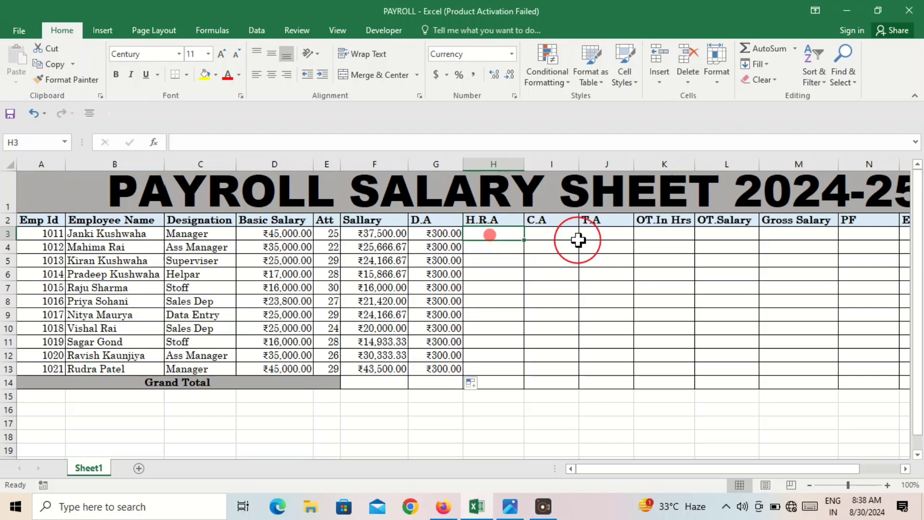
text(=)
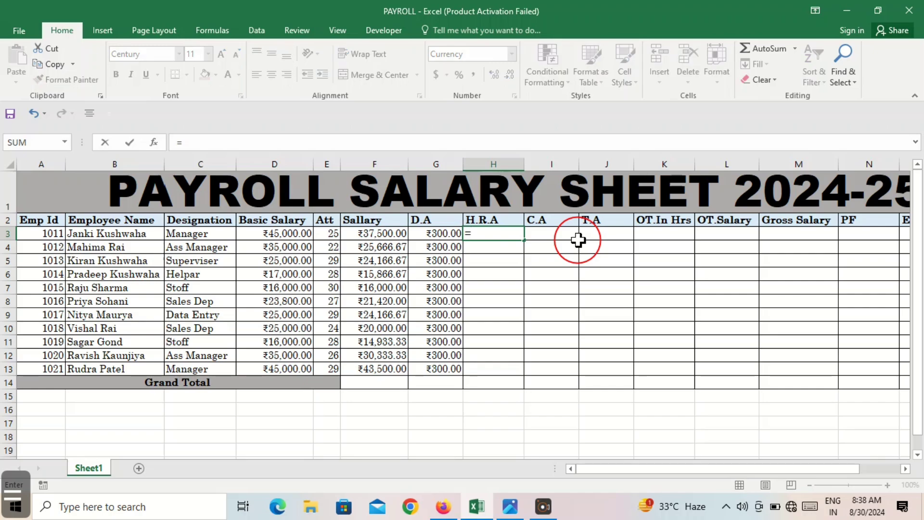
click(287, 235)
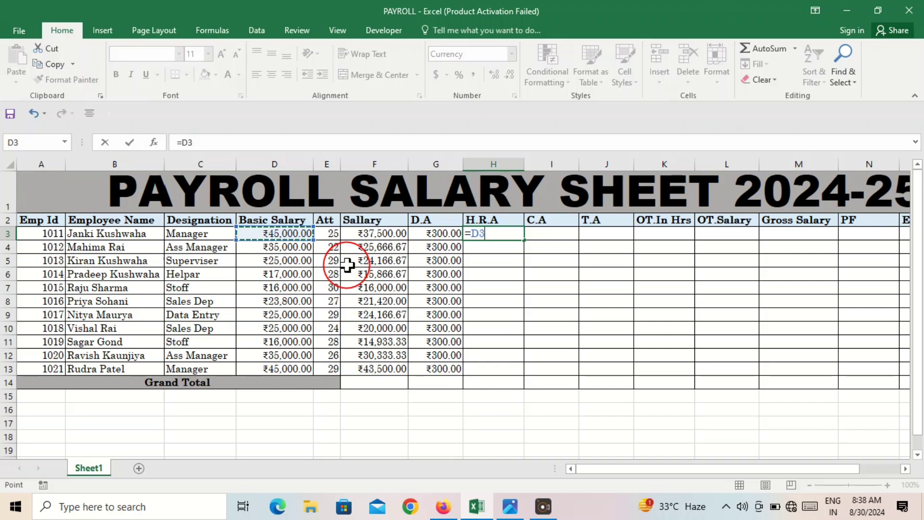
text(*)
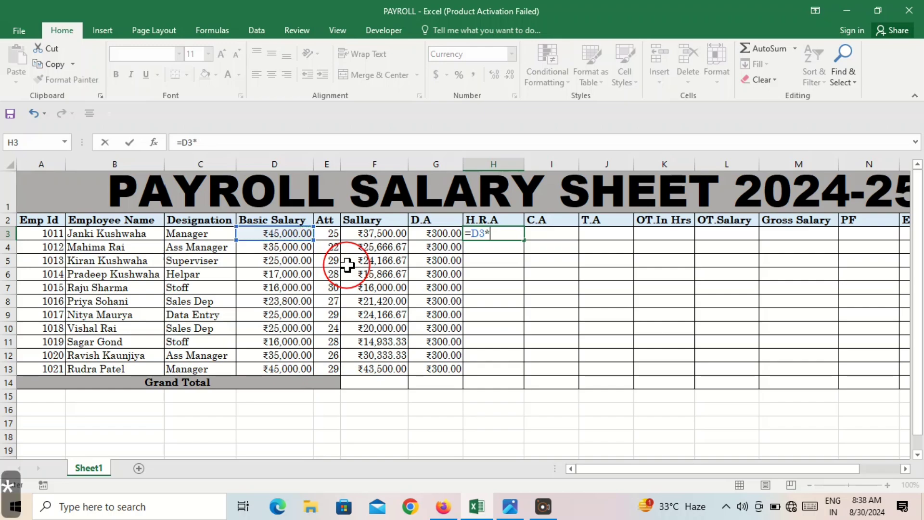
text(18)
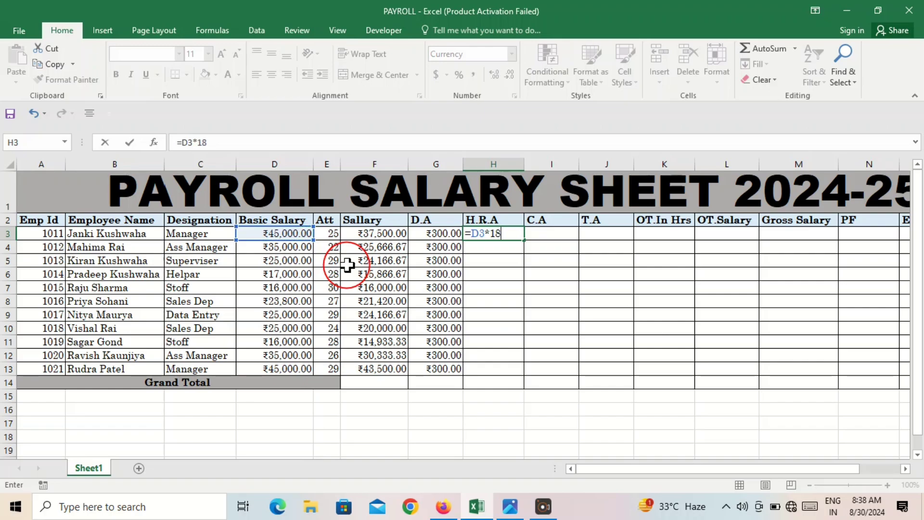
text(%)
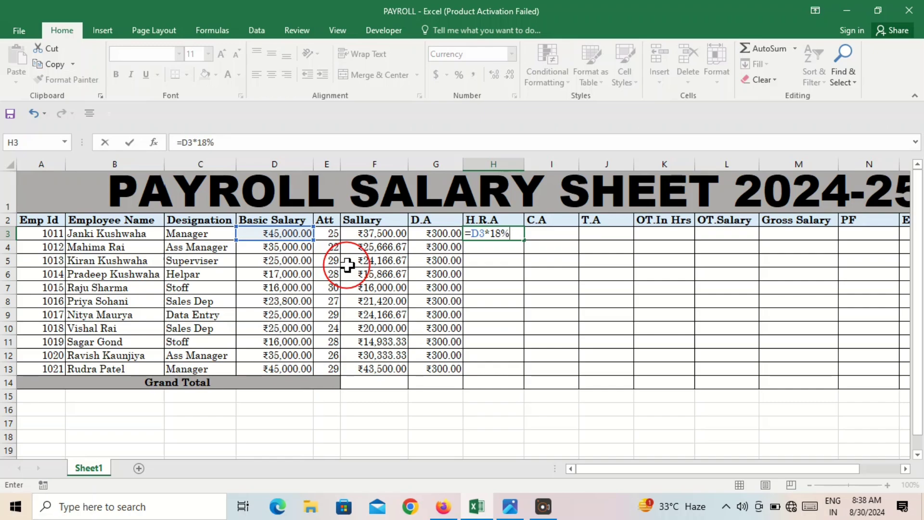
key(Return)
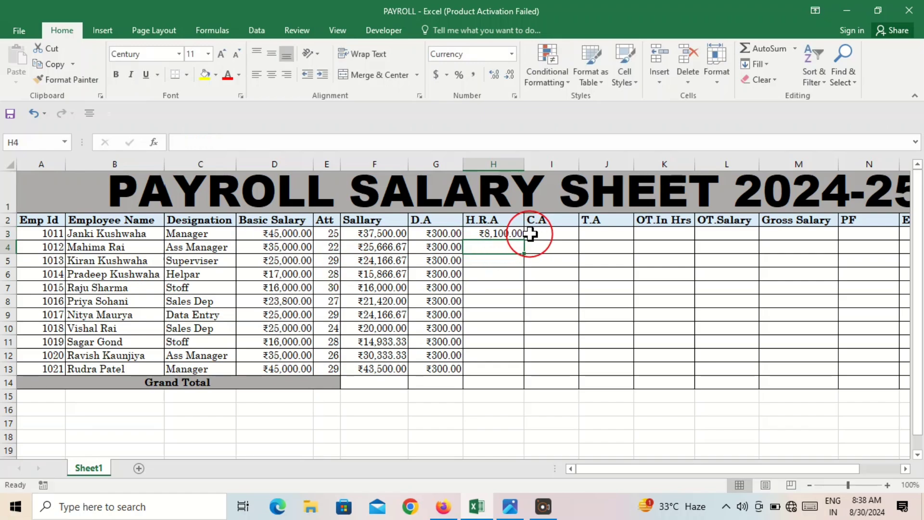
- Fill the H3 H.R.A formula down the column and clear the copied formula from Grand Total cell H14
click(519, 236)
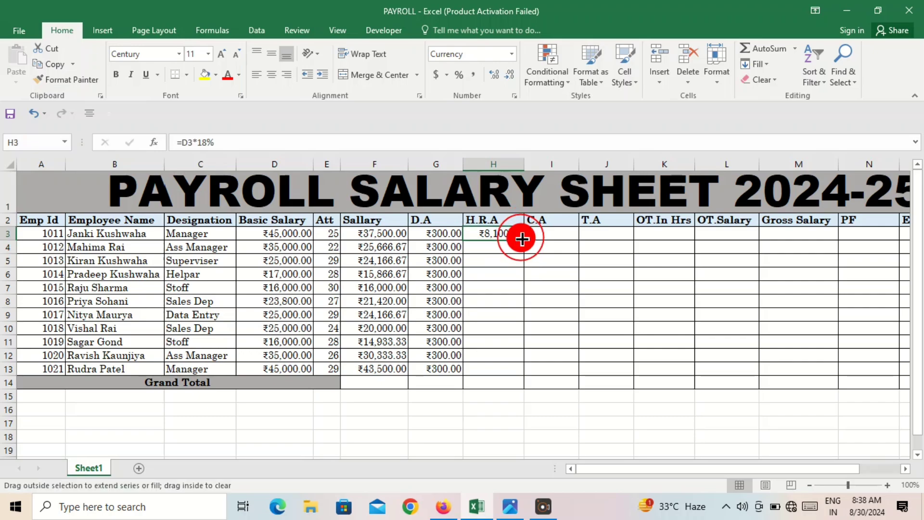
double_click(523, 239)
click(573, 299)
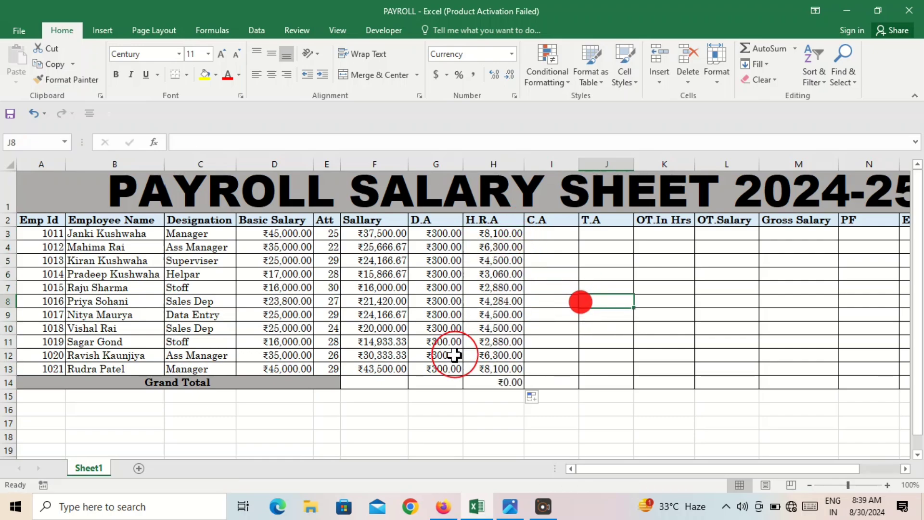
click(481, 379)
key(Delete)
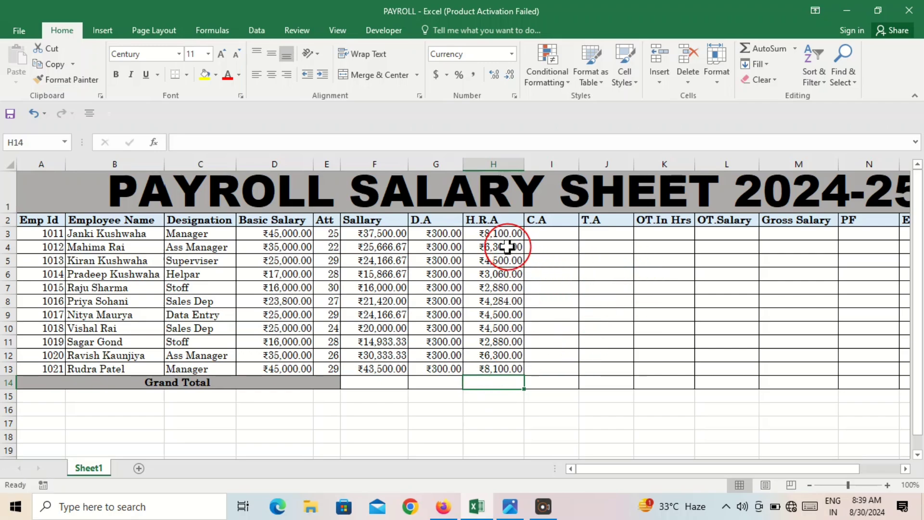
- Clear the H.R.A formulas in H4:H13 and refill the H3 formula down through H13 only
drag(503, 248, 501, 365)
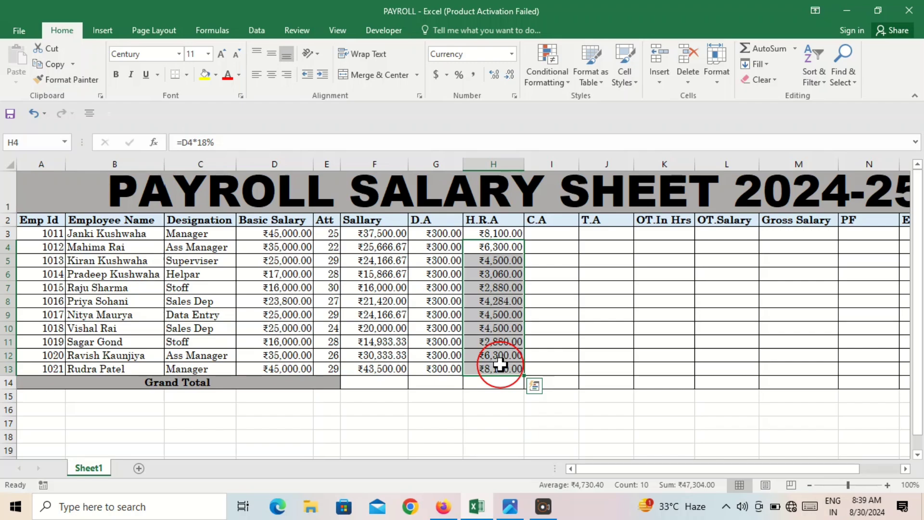
key(Delete)
click(498, 255)
click(494, 235)
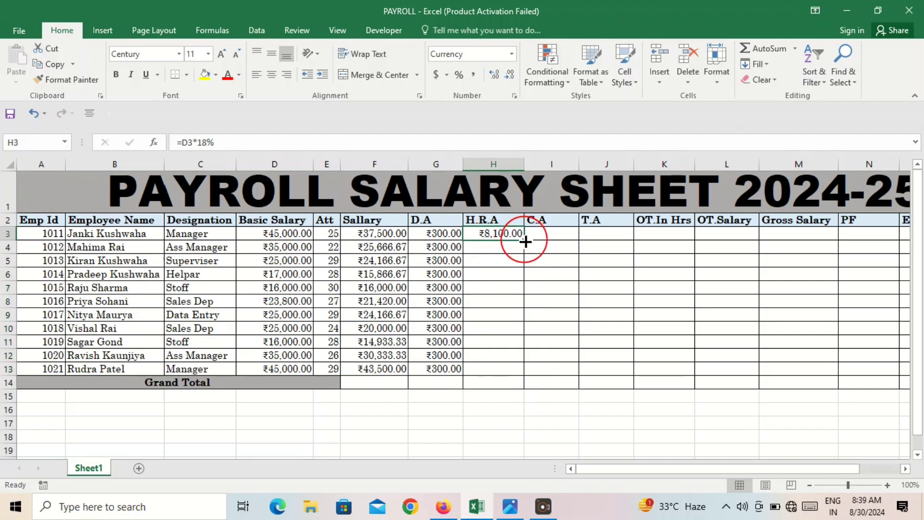
drag(525, 241, 533, 371)
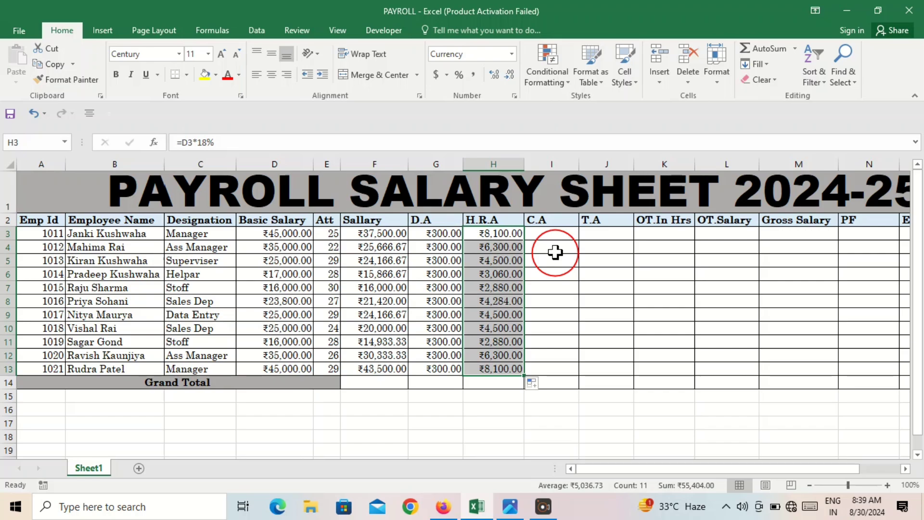
- Enter a C.A of 1000 in I3 and copy it down through I13 for all employees
click(554, 242)
click(556, 235)
text(1000)
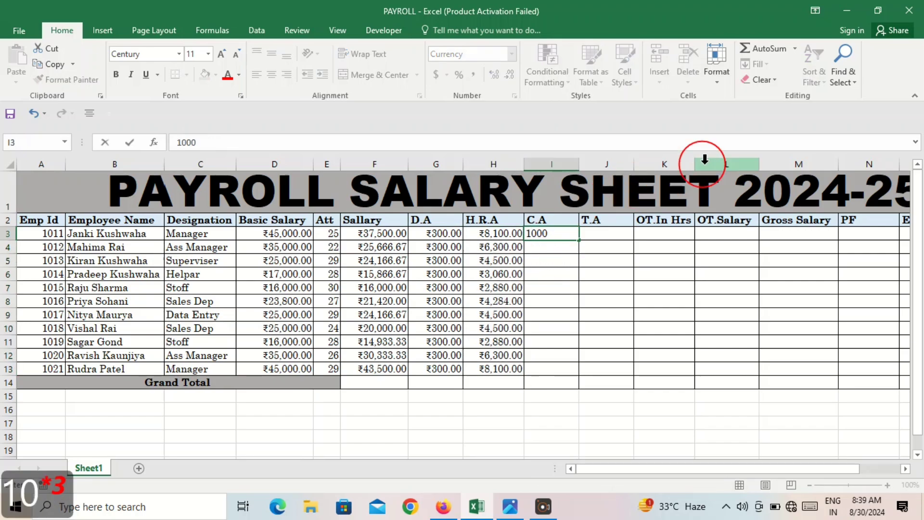
click(588, 256)
click(563, 234)
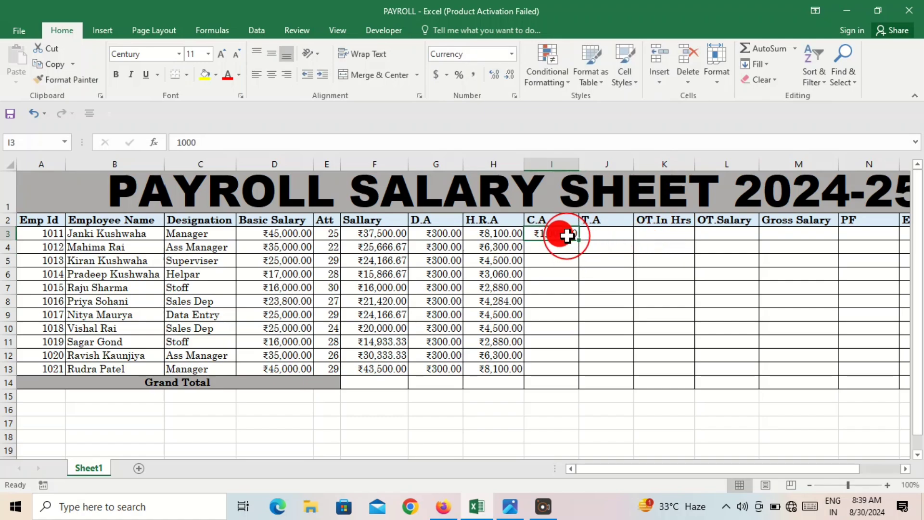
drag(578, 240, 568, 370)
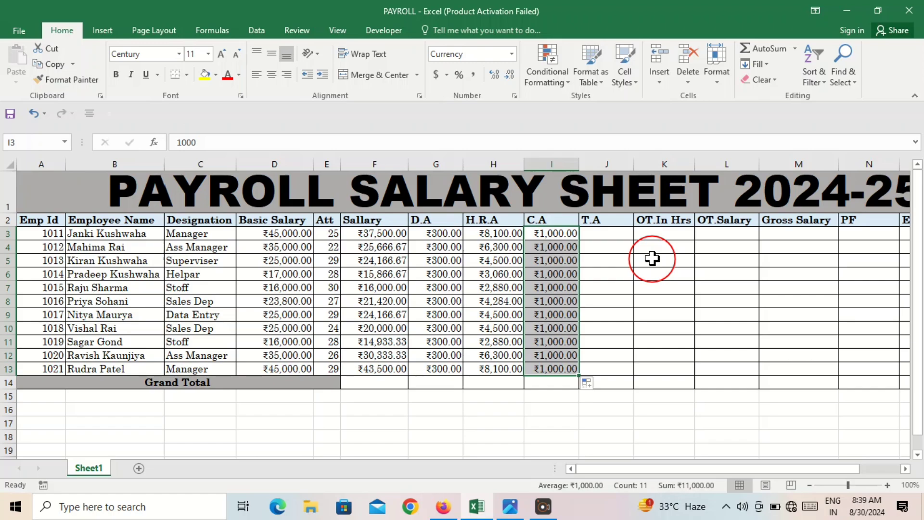
- Enter a T.A of 1000 in J3, J4 and J5, and 0 in J6 and J7
click(606, 238)
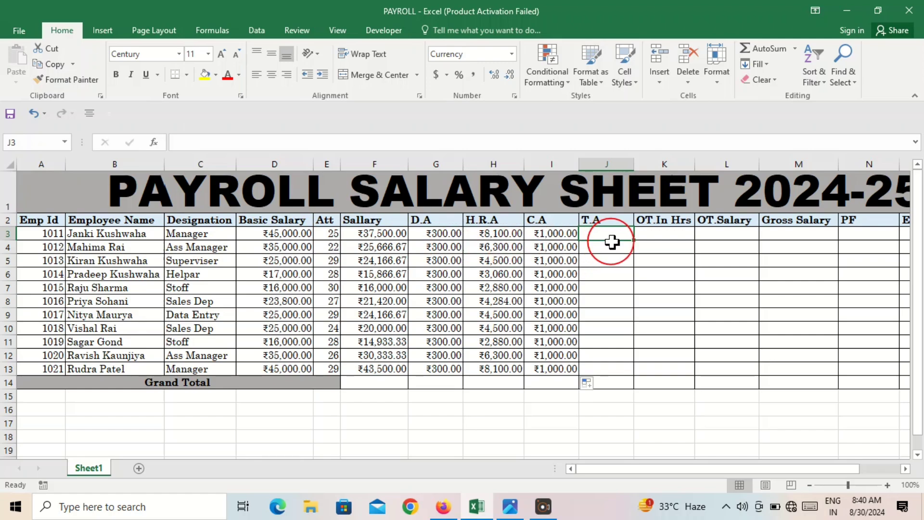
text(1000)
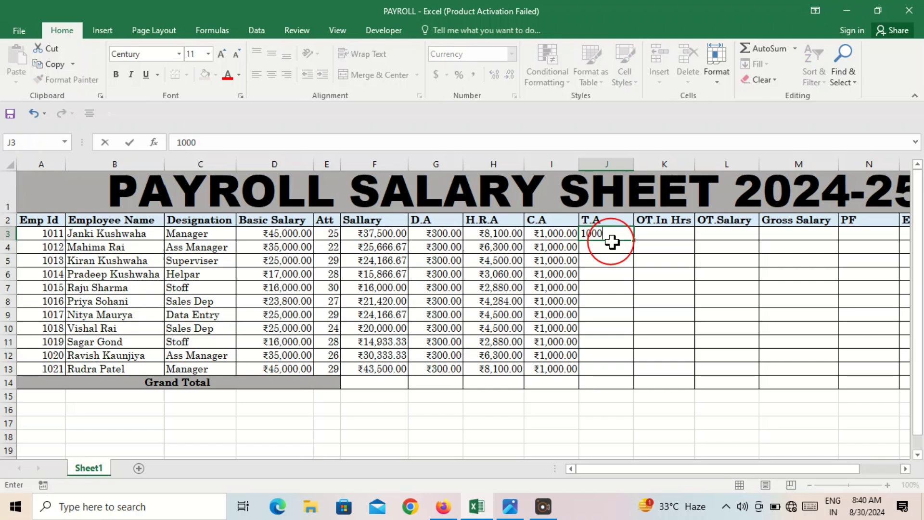
key(Return)
text(1000)
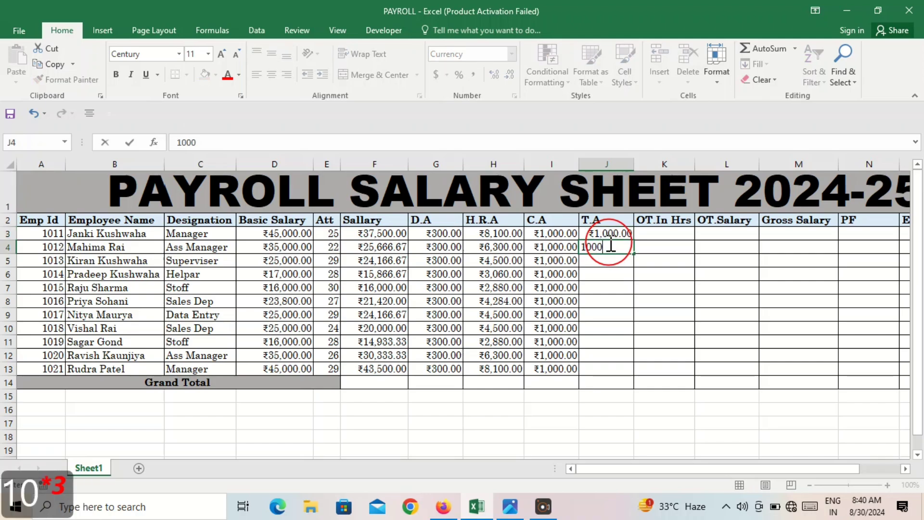
key(Return)
text(100)
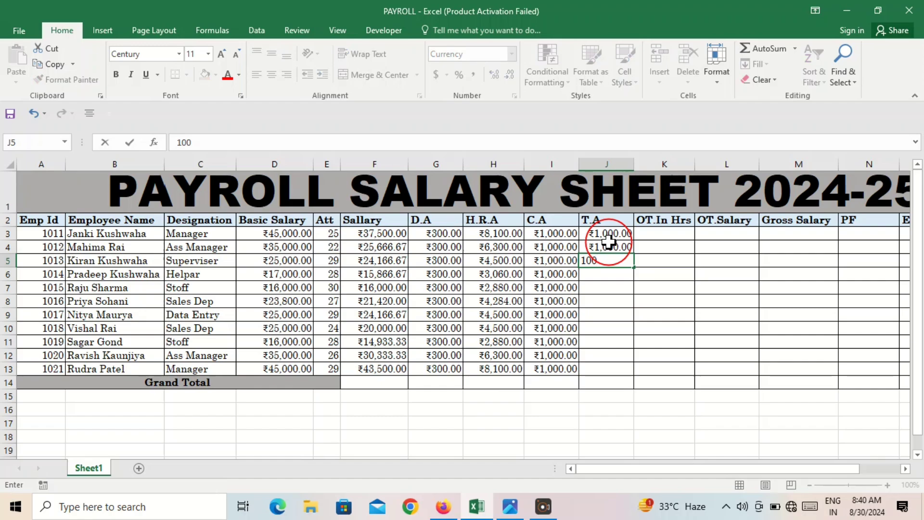
text(0)
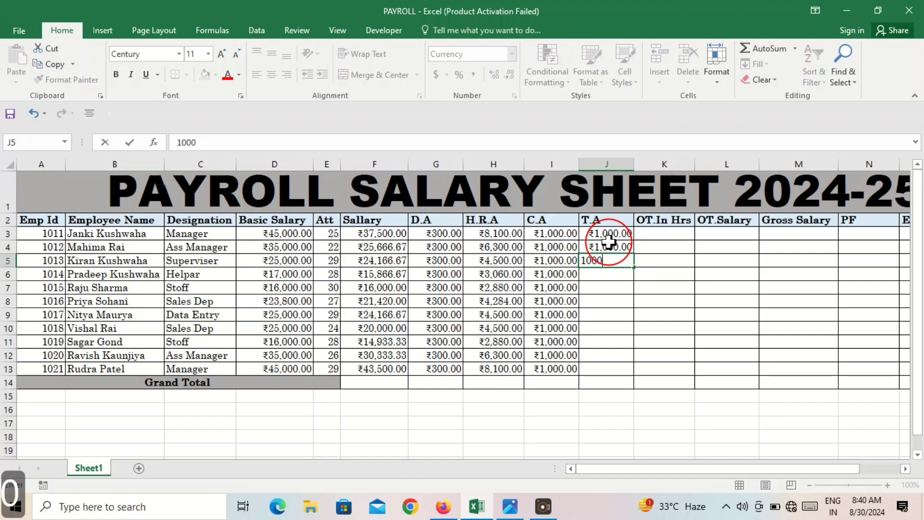
key(Return)
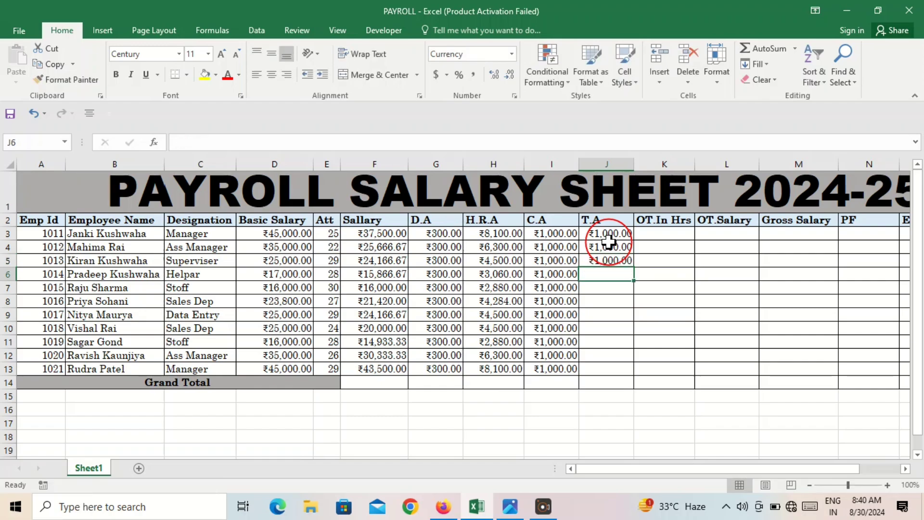
text(0)
key(Return)
text(00)
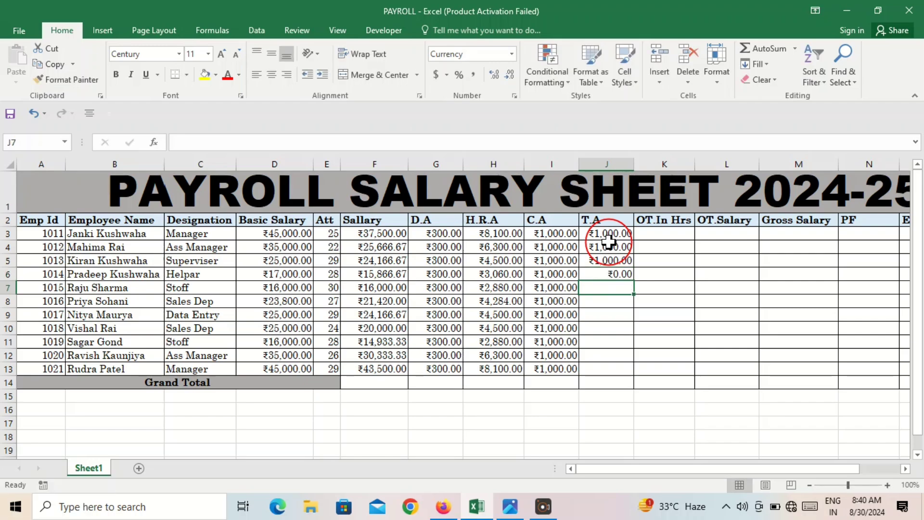
key(Return)
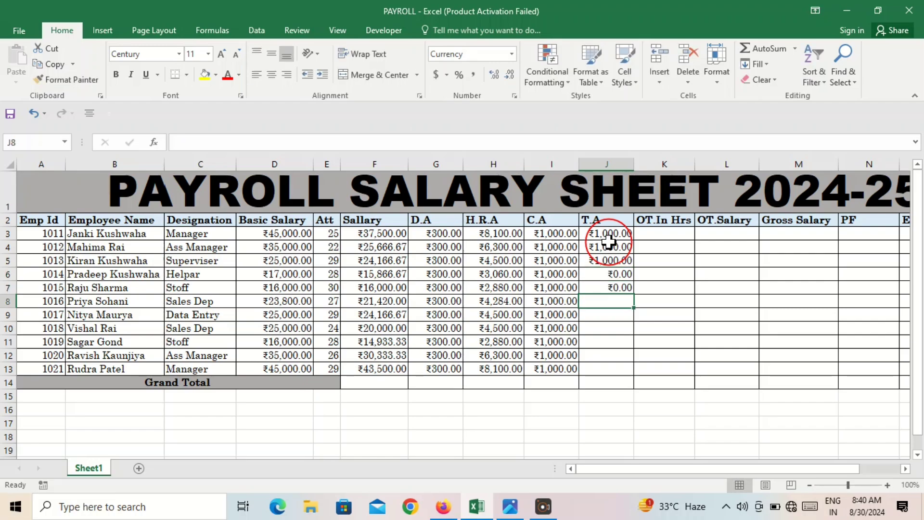
- Complete the T.A column with 1000 in J8 to J10, 0 in J11, and 1000 in J12 and J13
text(1000)
key(Return)
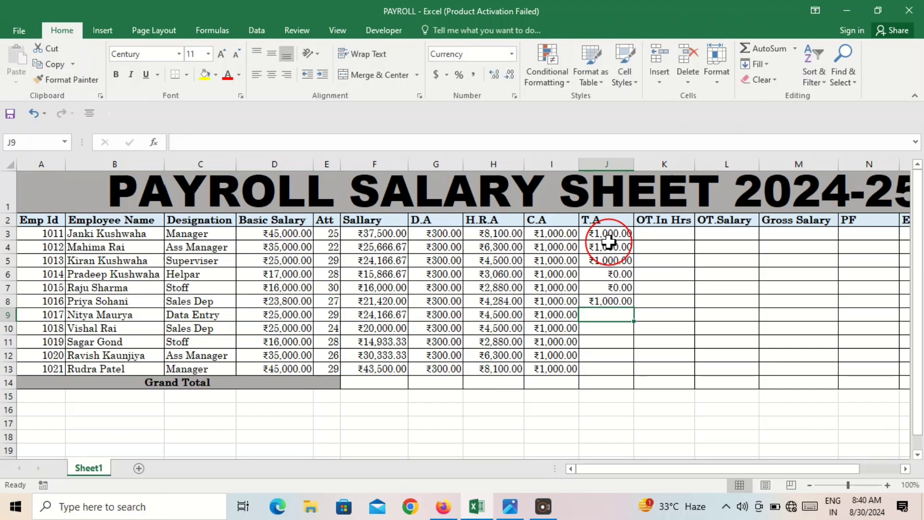
text(1000)
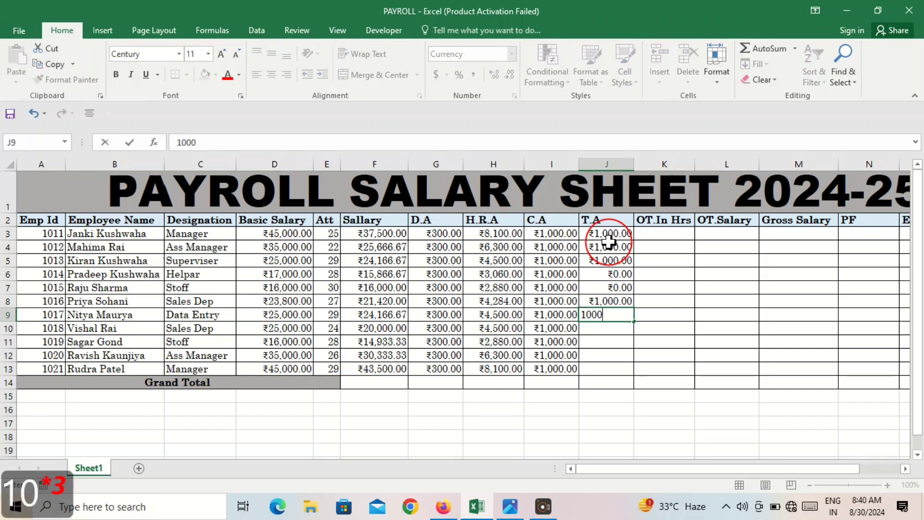
key(Return)
text(1000)
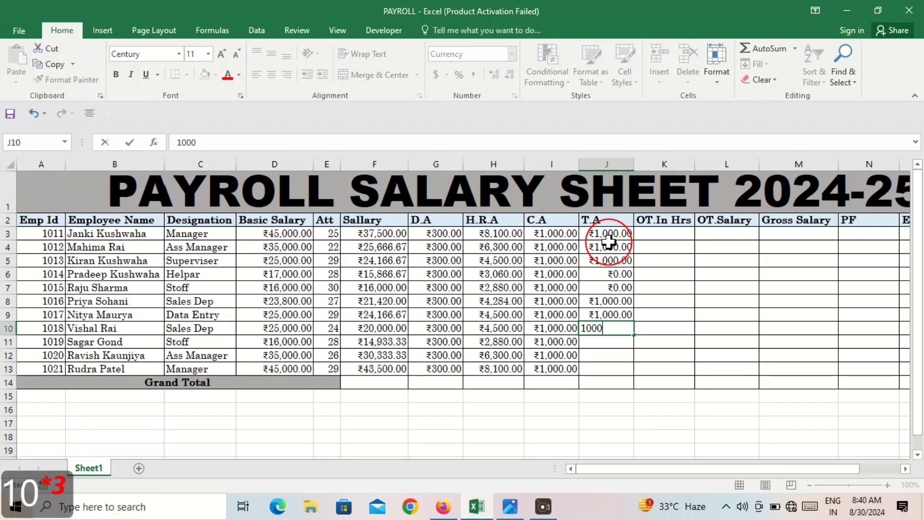
key(Return)
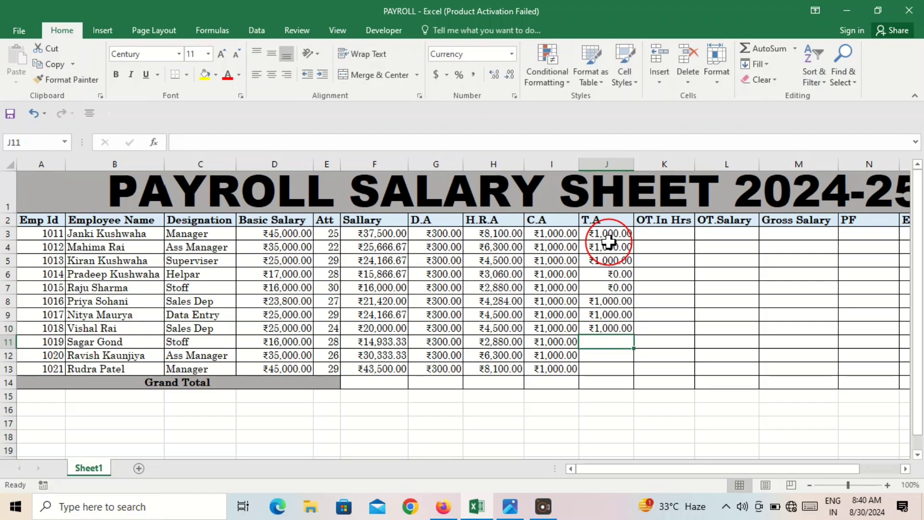
text(0)
key(Return)
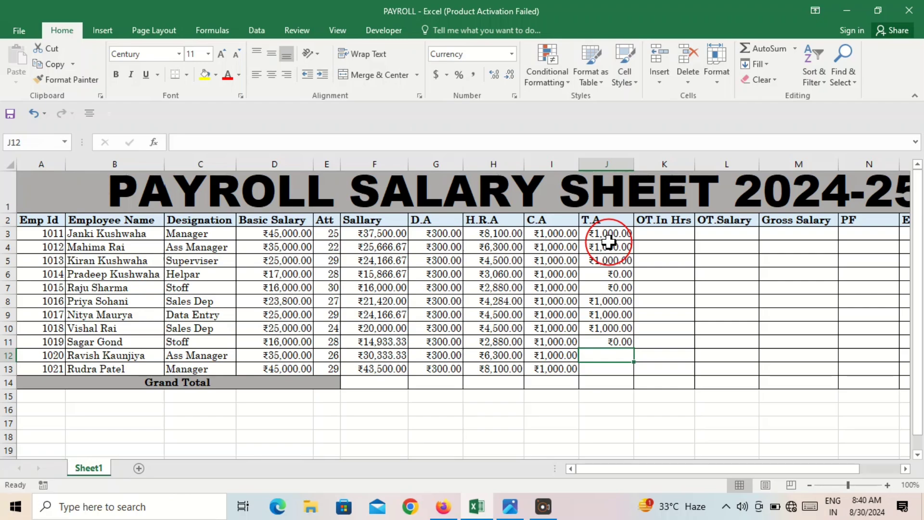
text(1000)
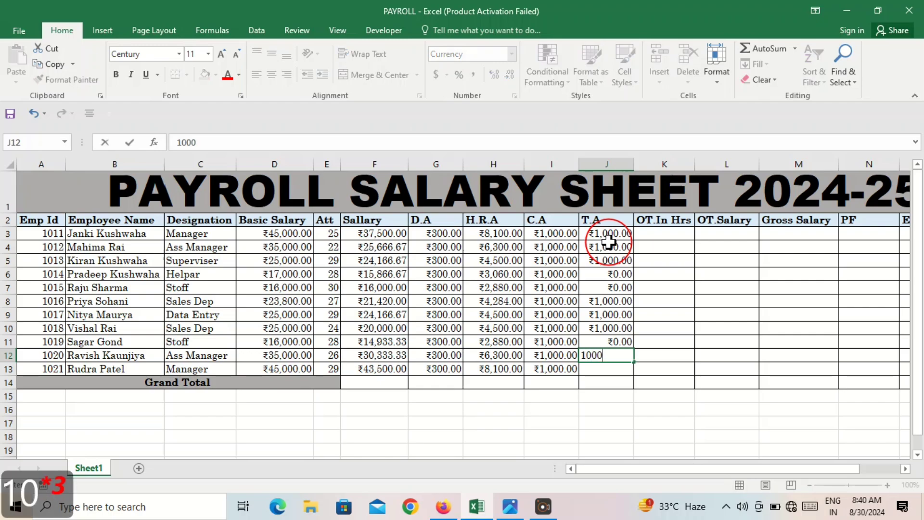
key(Return)
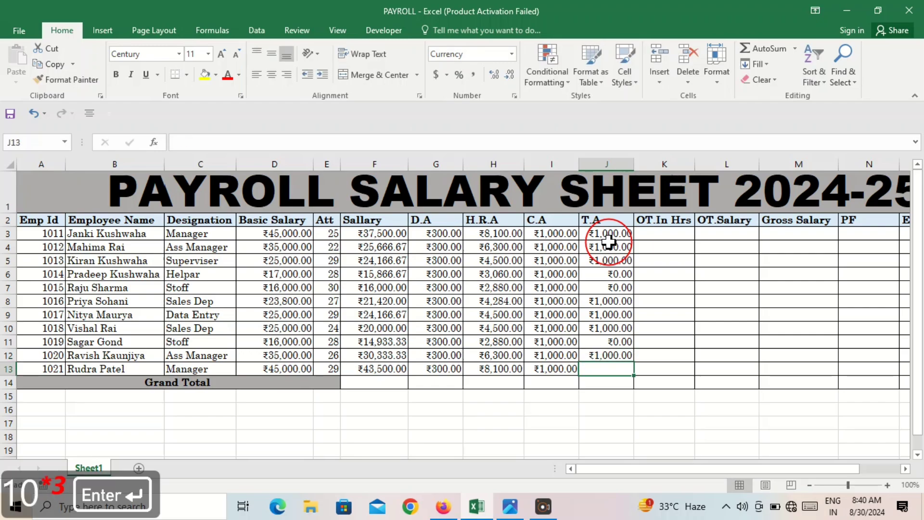
text(1000)
key(Return)
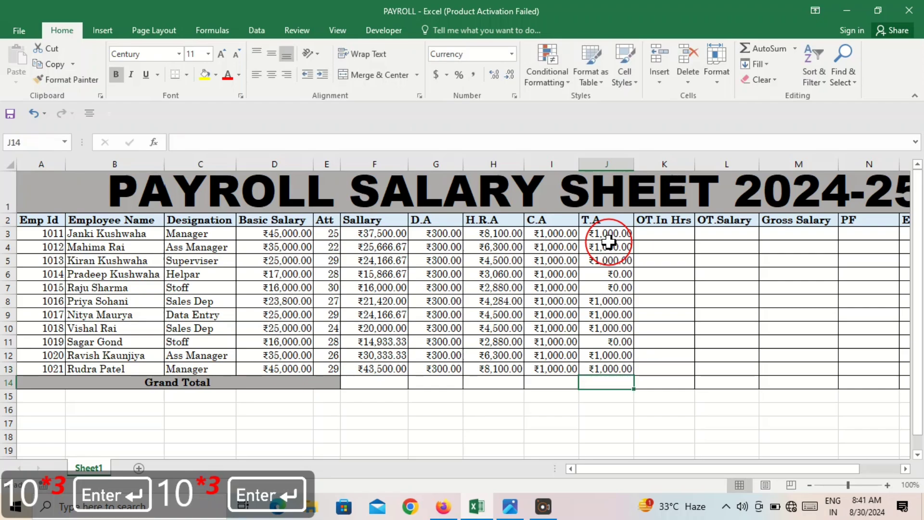
click(609, 243)
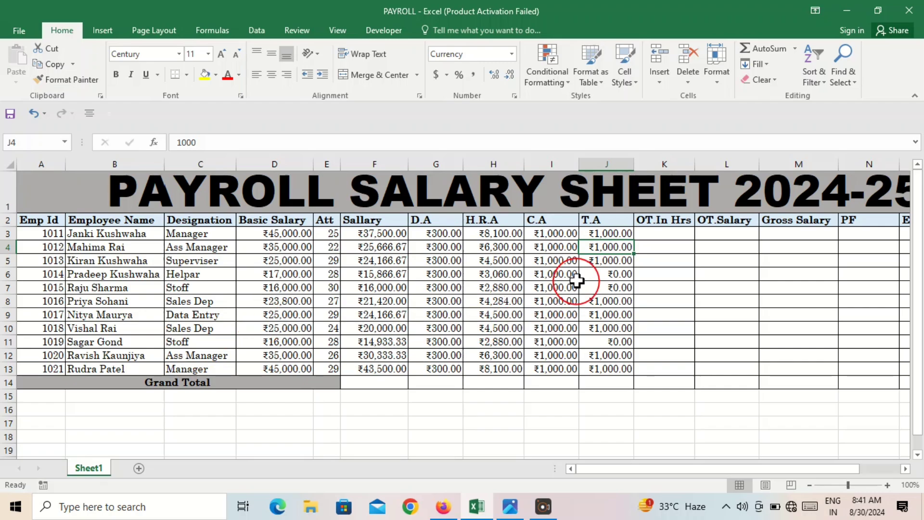
- Enter the overtime hours 60, 50, 30, 40 and 50 in K3 to K7 of the OT.In Hrs column
click(666, 236)
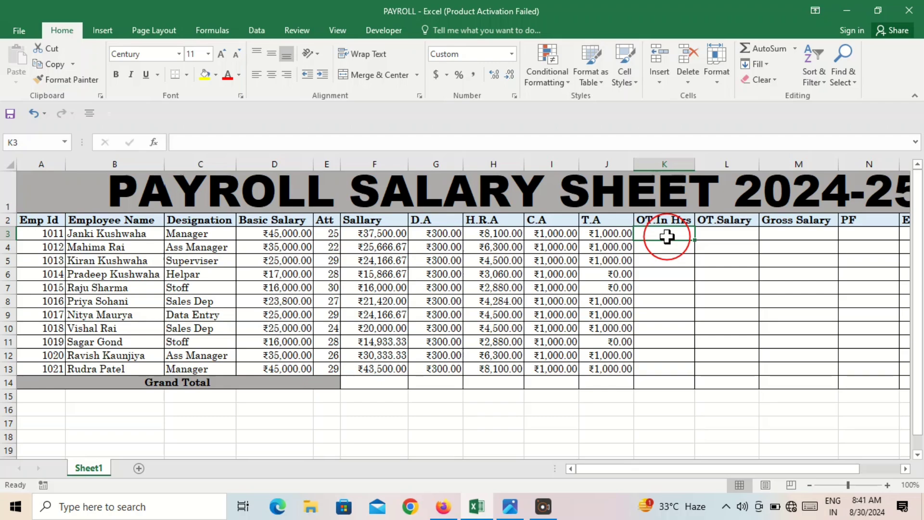
text(60)
key(Return)
text(50)
key(Return)
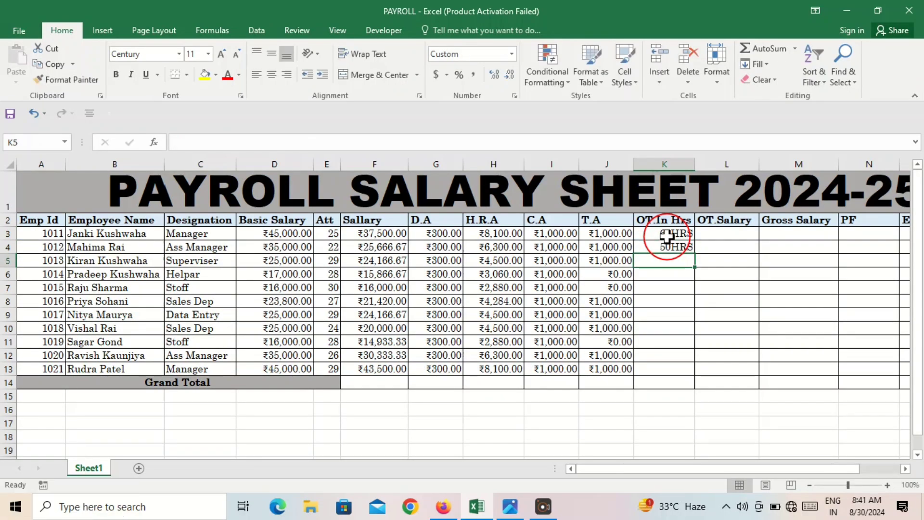
text(30HRS)
key(Return)
text(40HRS)
key(Return)
text(50HRS)
key(Return)
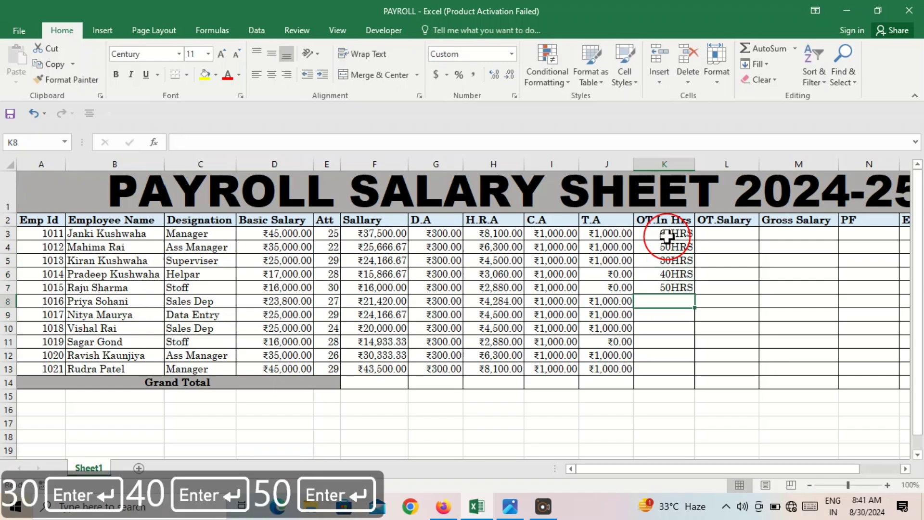
- Enter the remaining overtime hours 60, 70, 60, 70, 90 and 50 in K8 to K13
text(60)
key(Return)
text(70)
key(Return)
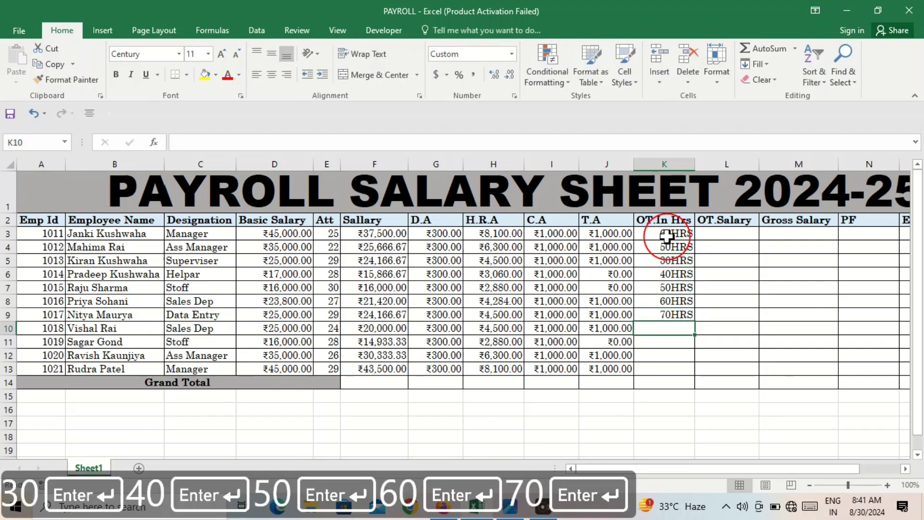
text(60)
key(Return)
text(70)
key(Return)
text(90)
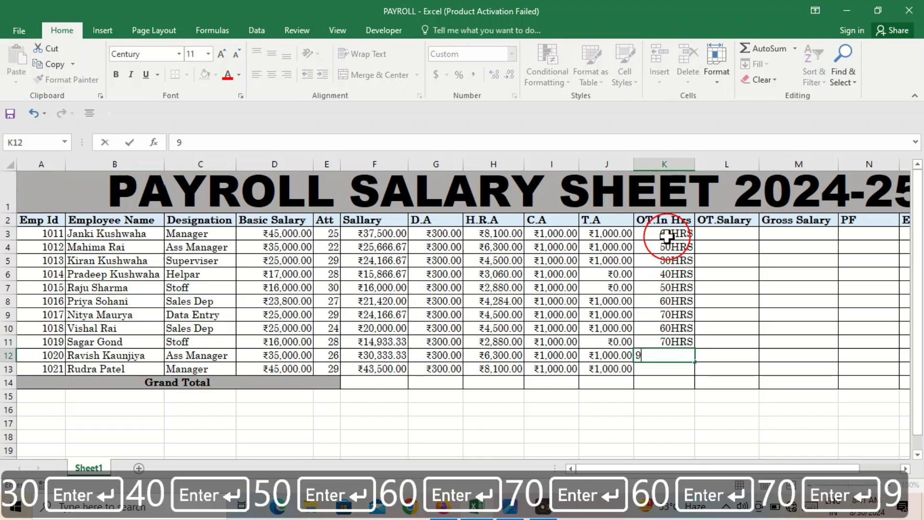
key(Return)
text(50)
key(Return)
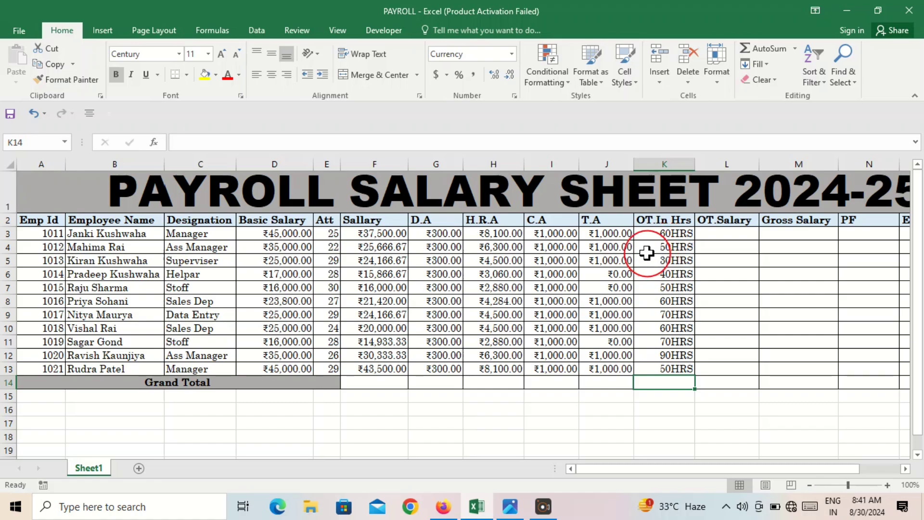
- Enter the overtime salary formula =D3/30/8*K3 in L3 of the OT.Salary column
click(728, 233)
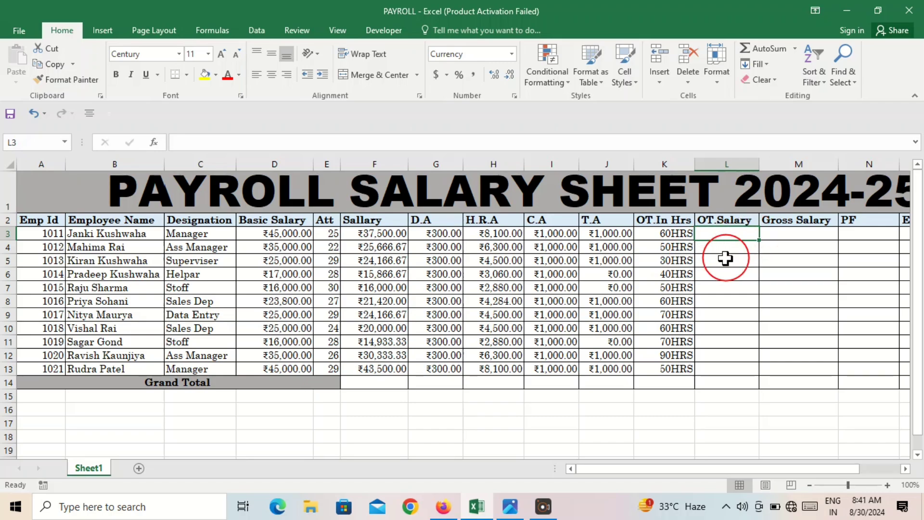
text(=)
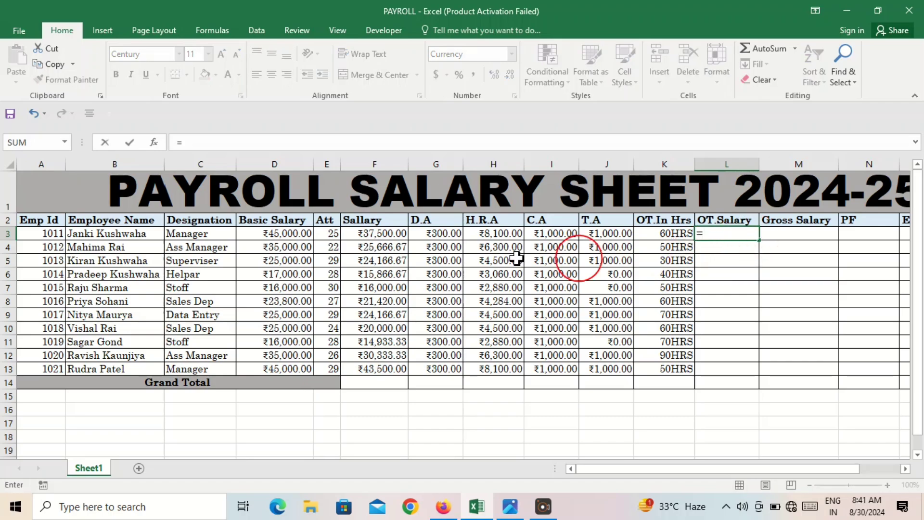
click(259, 236)
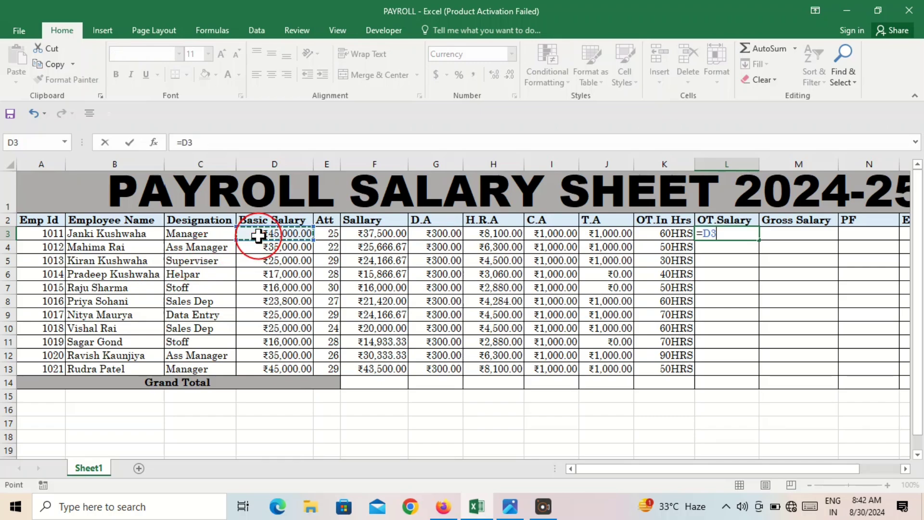
text(/)
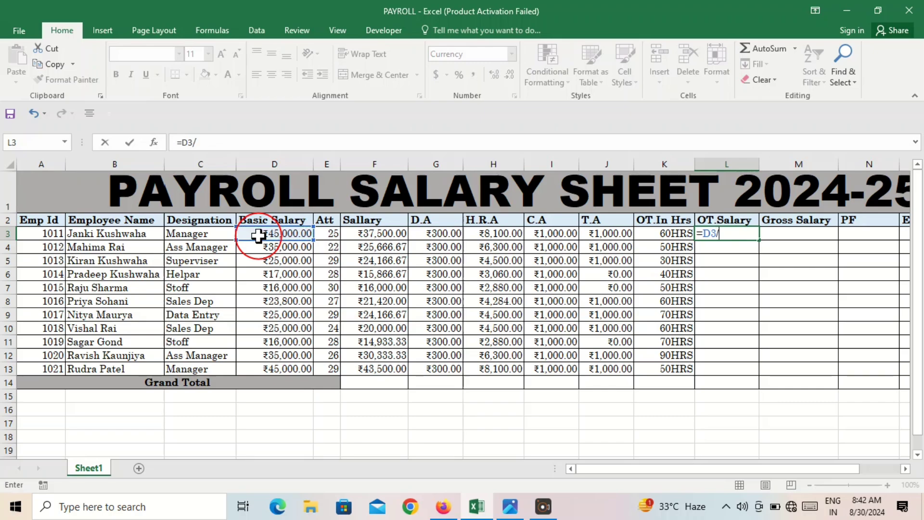
text(30/)
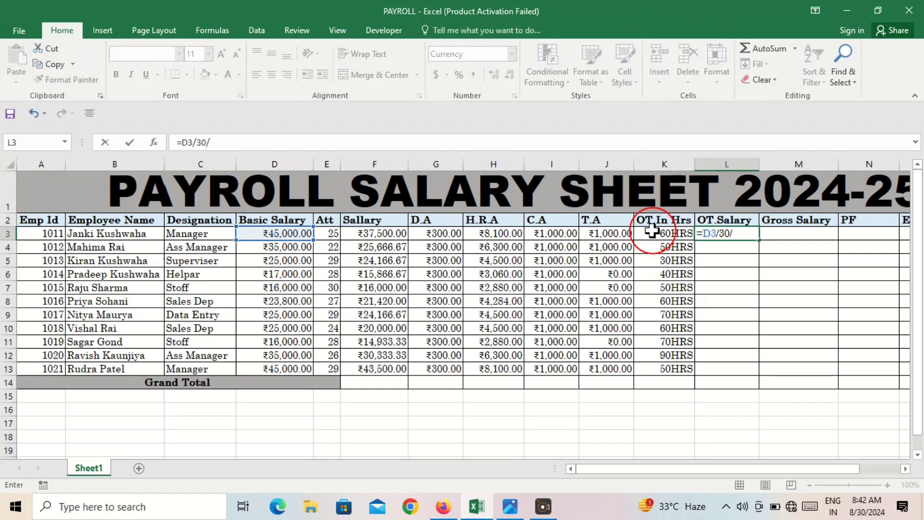
text(8*)
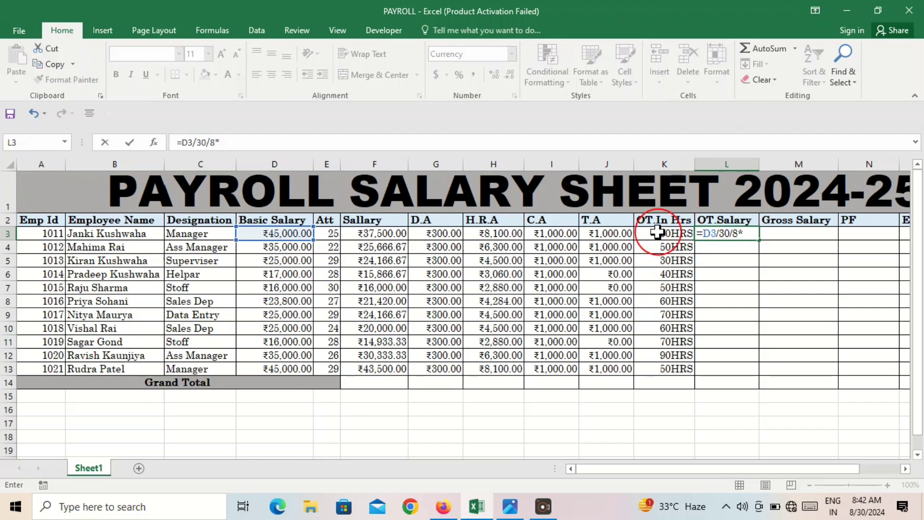
click(657, 233)
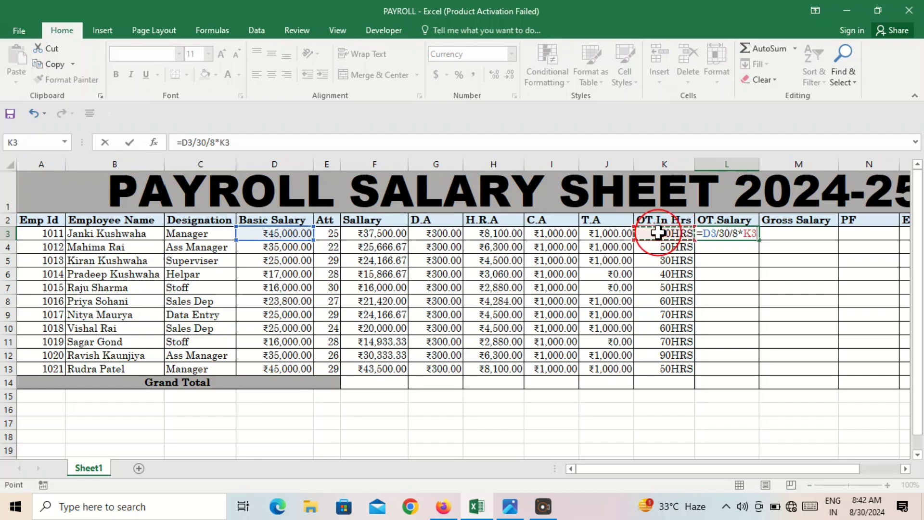
key(Return)
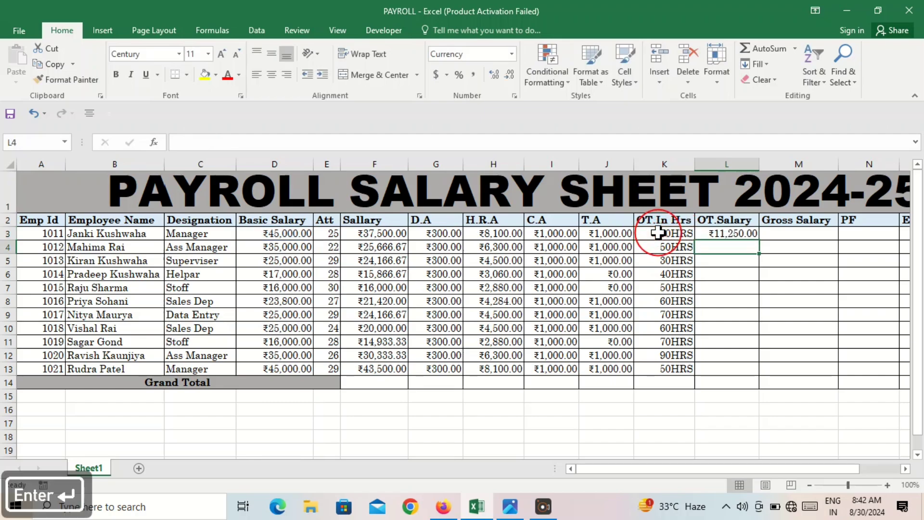
- Fill the L3 overtime formula down the OT.Salary column and clear the extra formula from the Grand Total cell L14
click(730, 233)
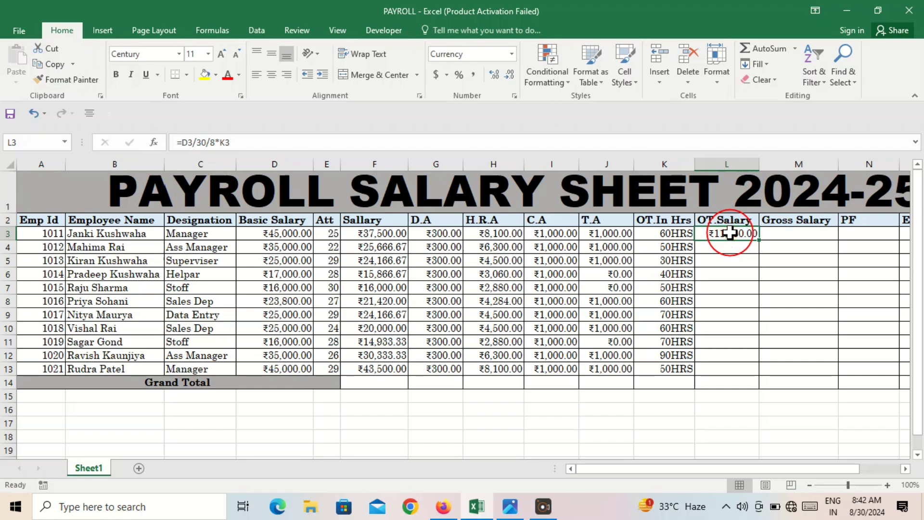
double_click(758, 238)
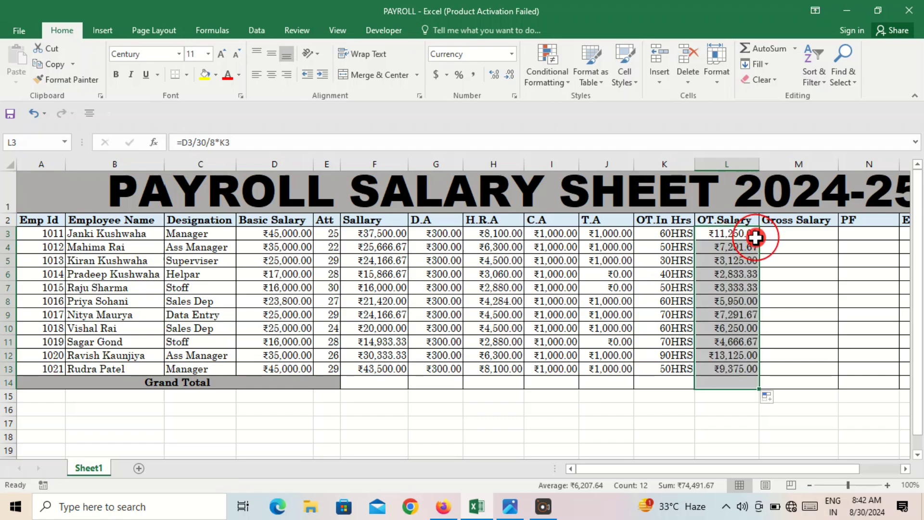
click(699, 380)
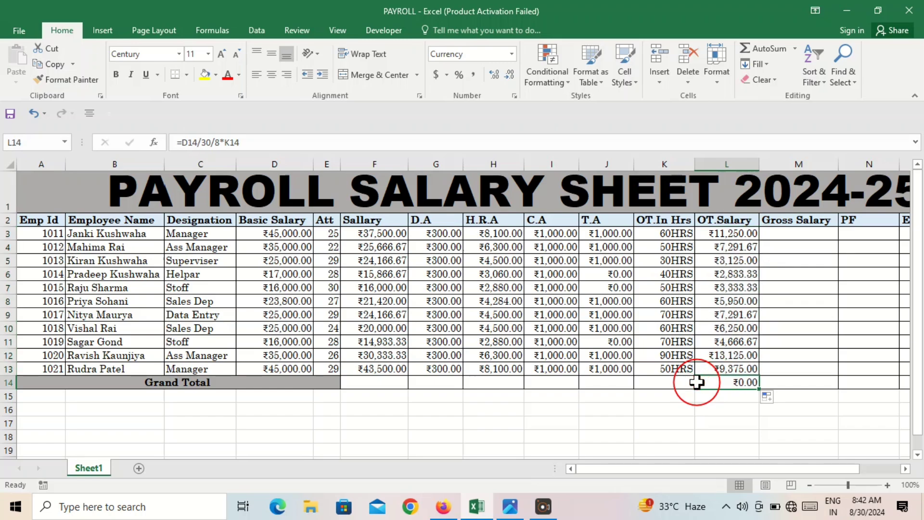
key(Delete)
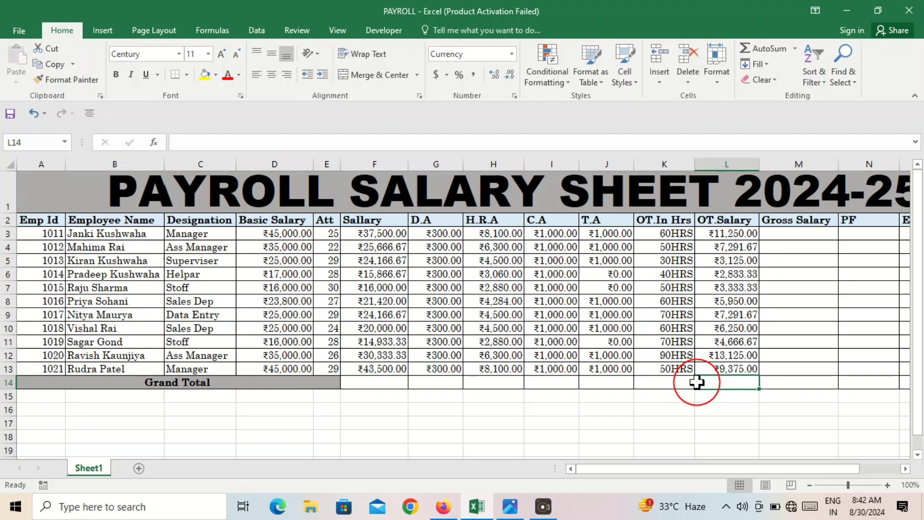
click(723, 369)
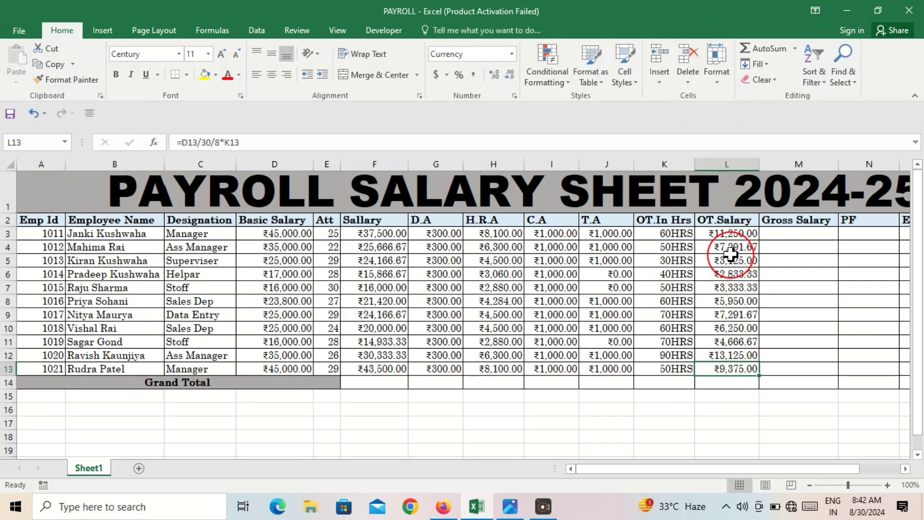
click(731, 236)
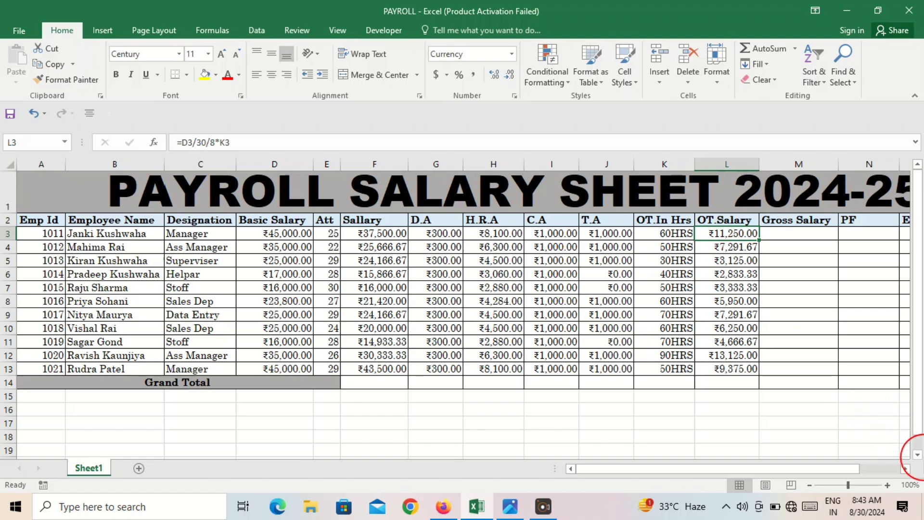
- Enter a trial formula =K3/30 in L16 below the table
click(917, 458)
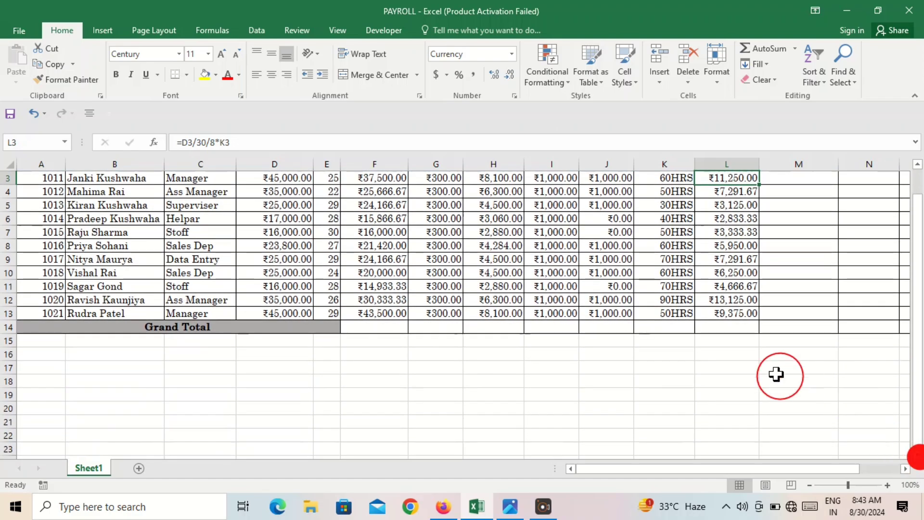
click(731, 354)
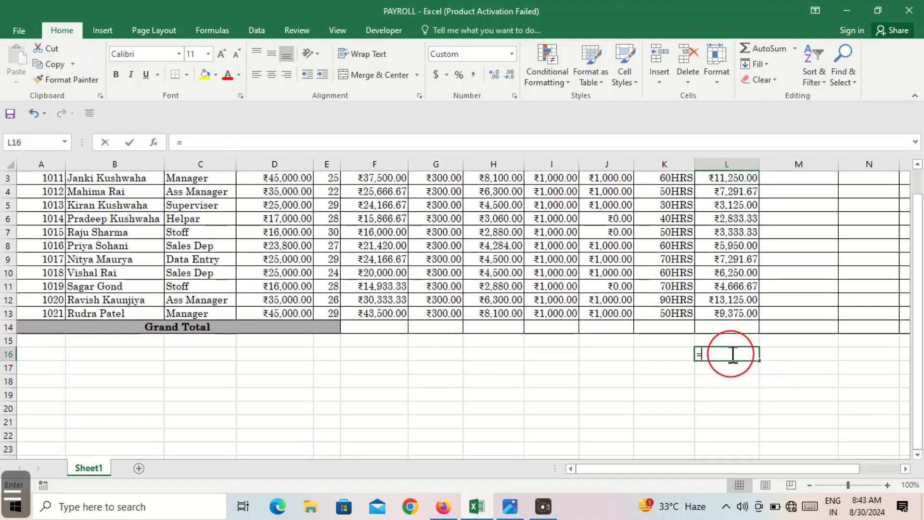
text(=)
drag(914, 357, 920, 325)
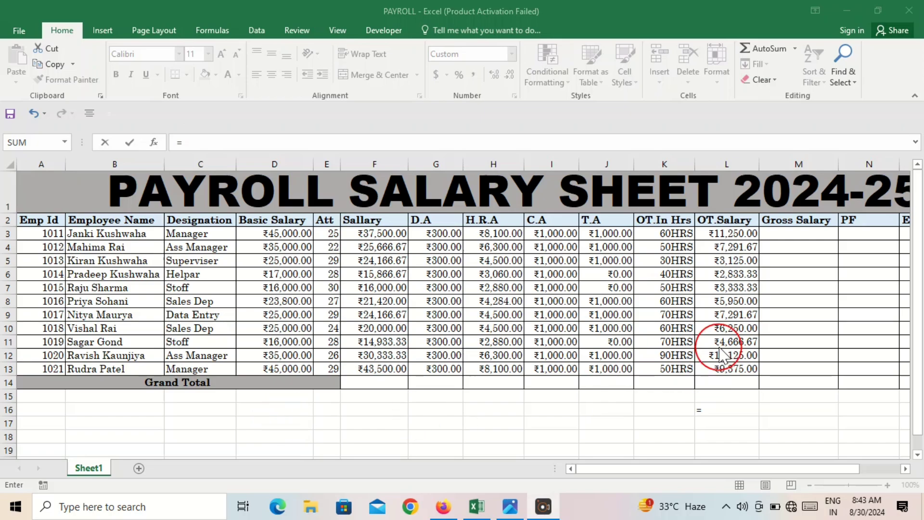
click(663, 233)
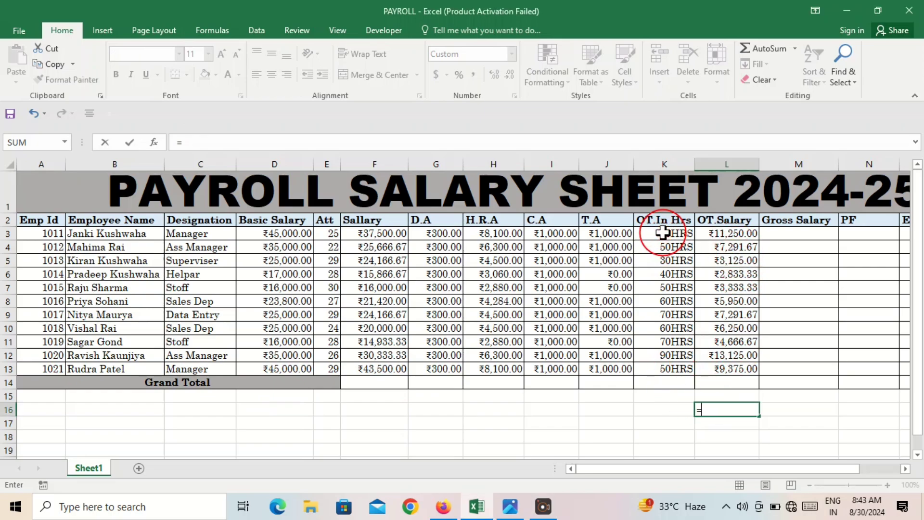
click(663, 233)
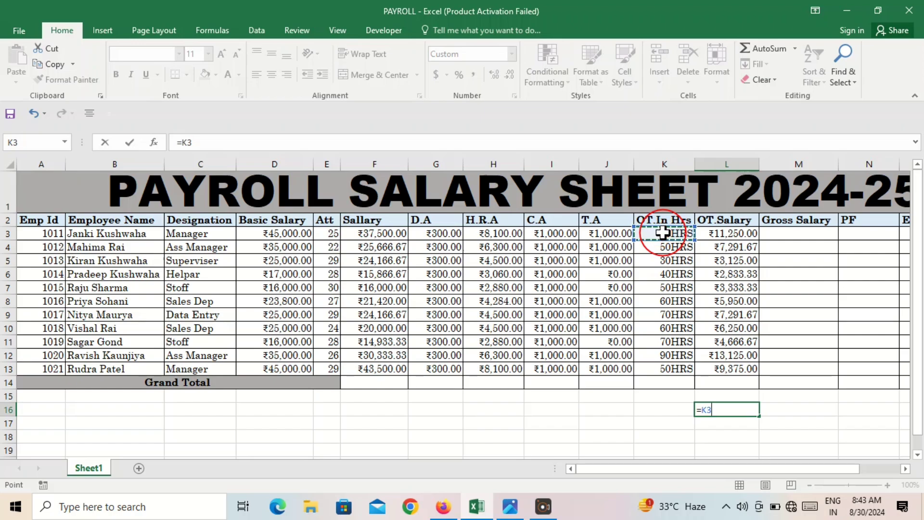
text(/3)
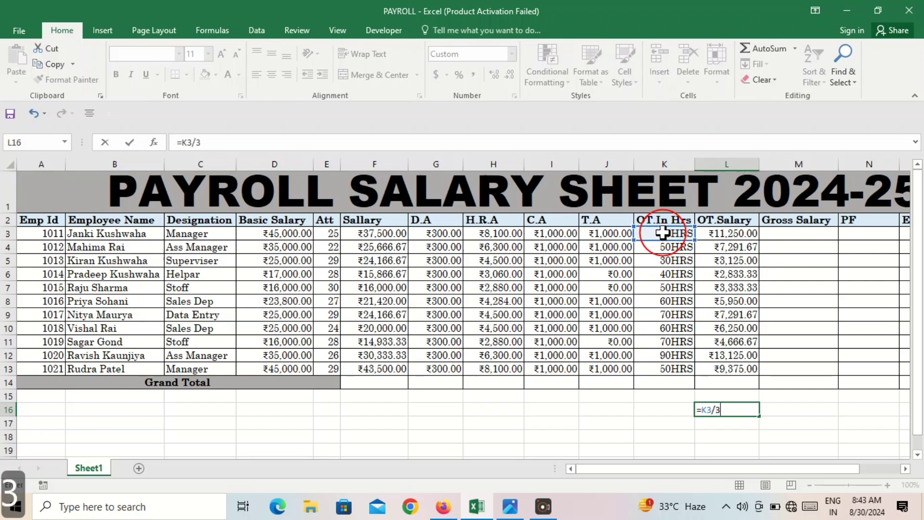
text(0)
key(Return)
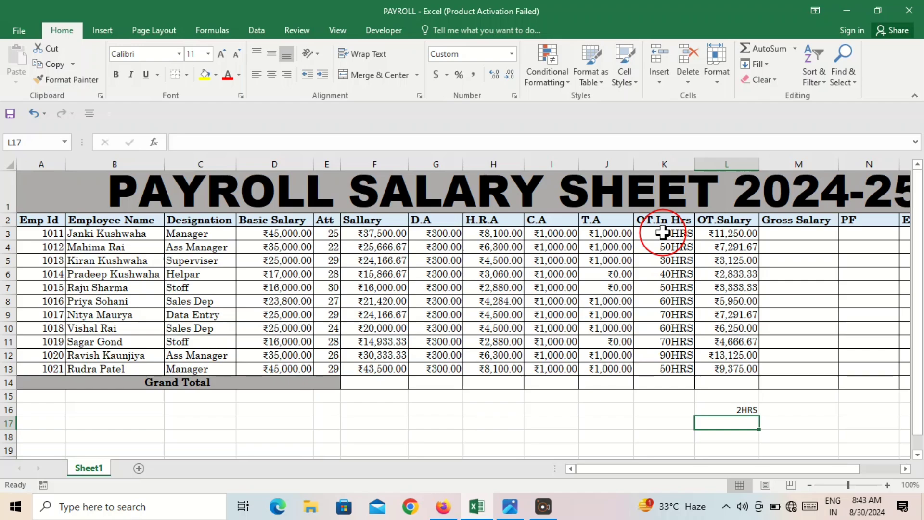
- Replace the formula in L16 with the daily pay calculation =D3/30
click(732, 410)
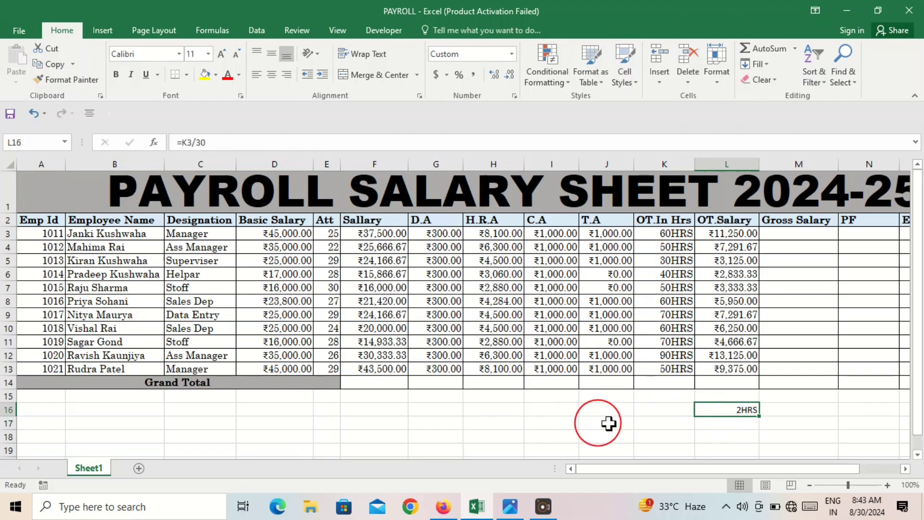
key(Delete)
text(=)
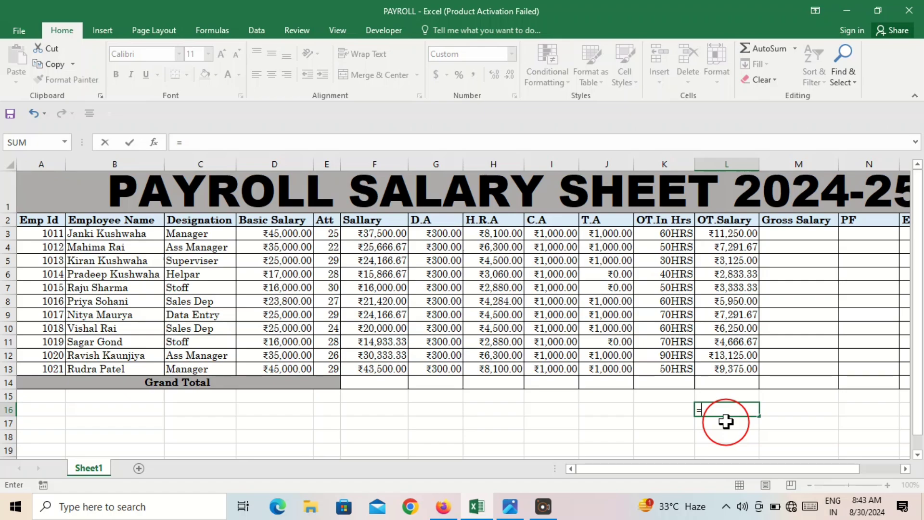
click(268, 232)
text(/3)
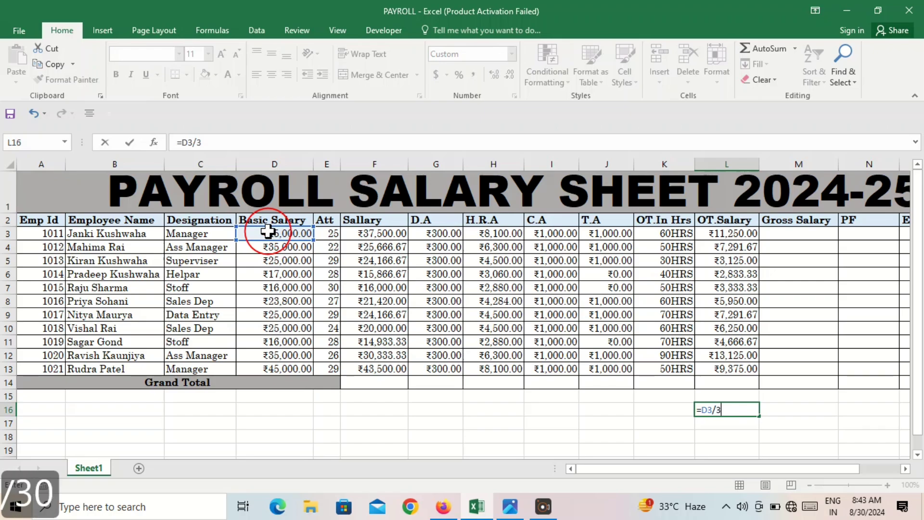
key(Return)
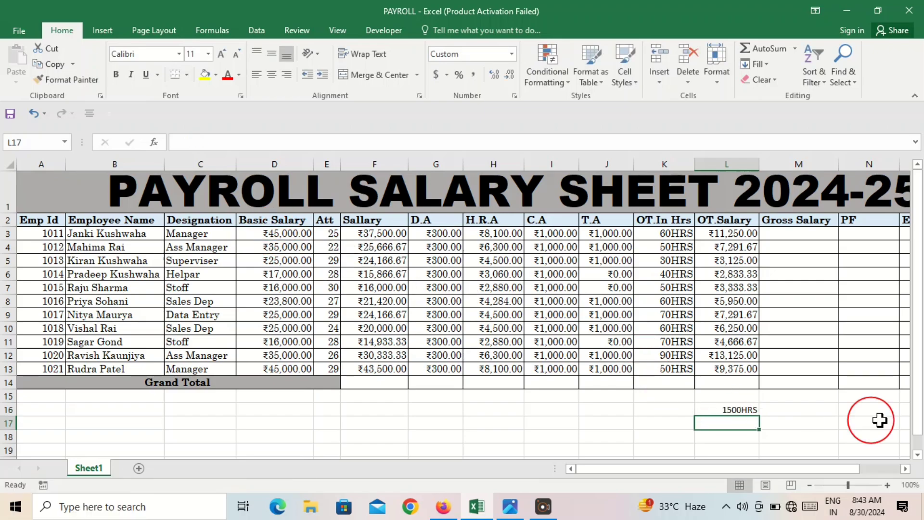
click(733, 409)
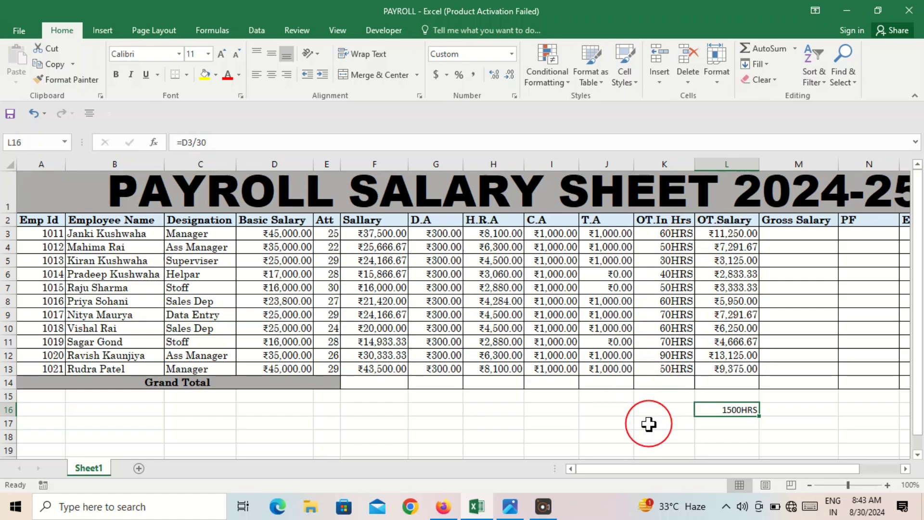
- Enter =K3/8 in K16 to convert the first employee's overtime hours into days
click(648, 408)
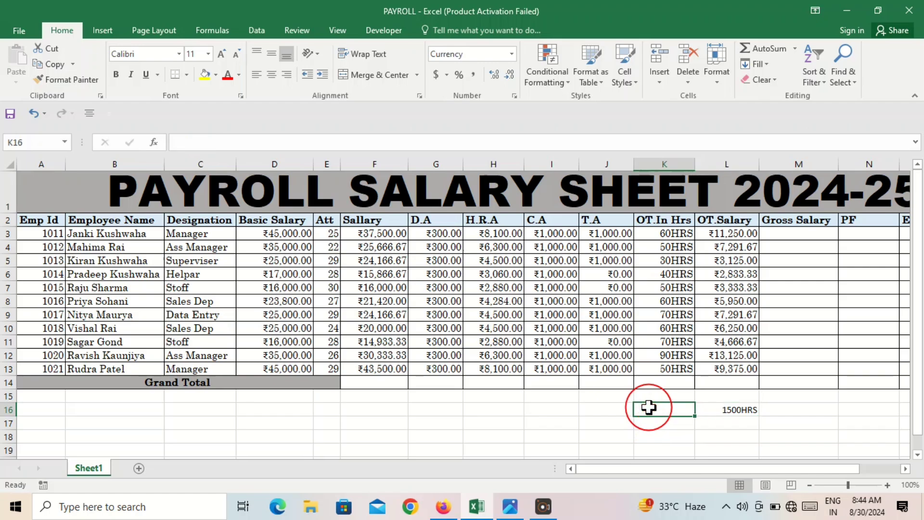
text(=)
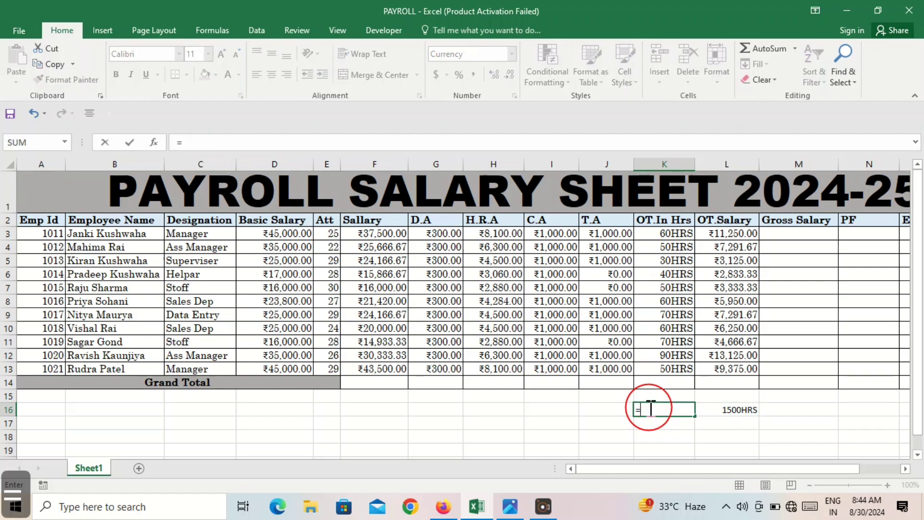
click(664, 236)
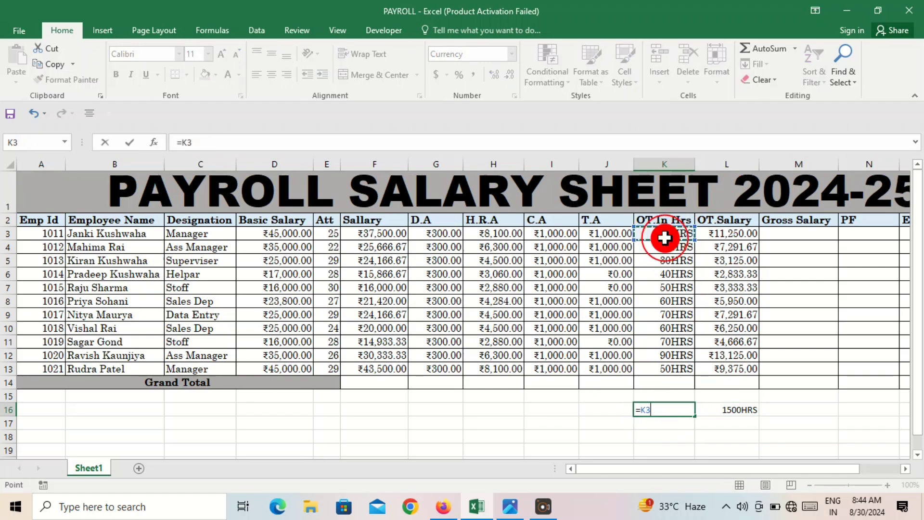
text(/8)
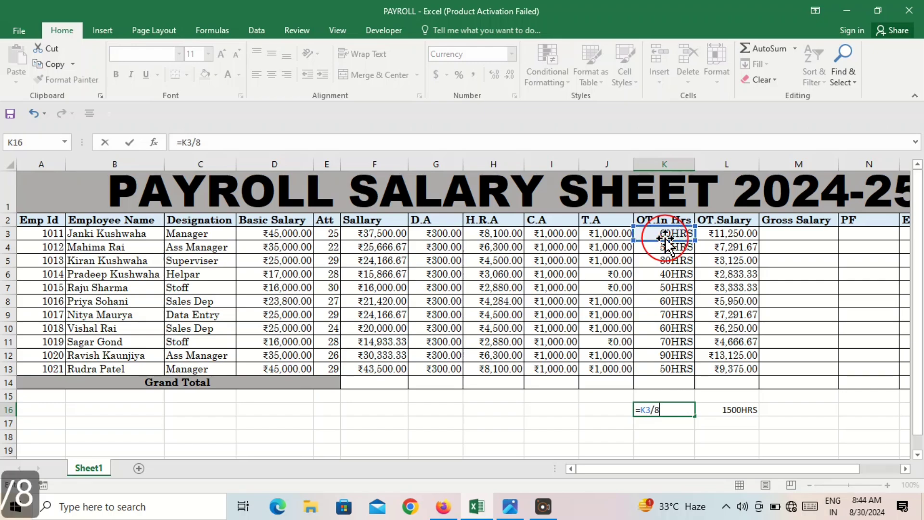
key(Return)
- Change the number format of K16 to General
click(661, 409)
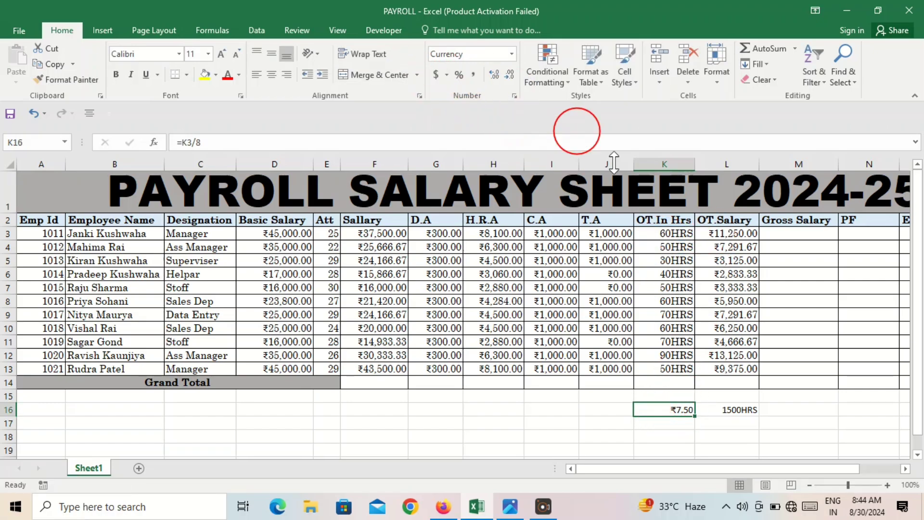
click(511, 53)
click(490, 89)
click(667, 435)
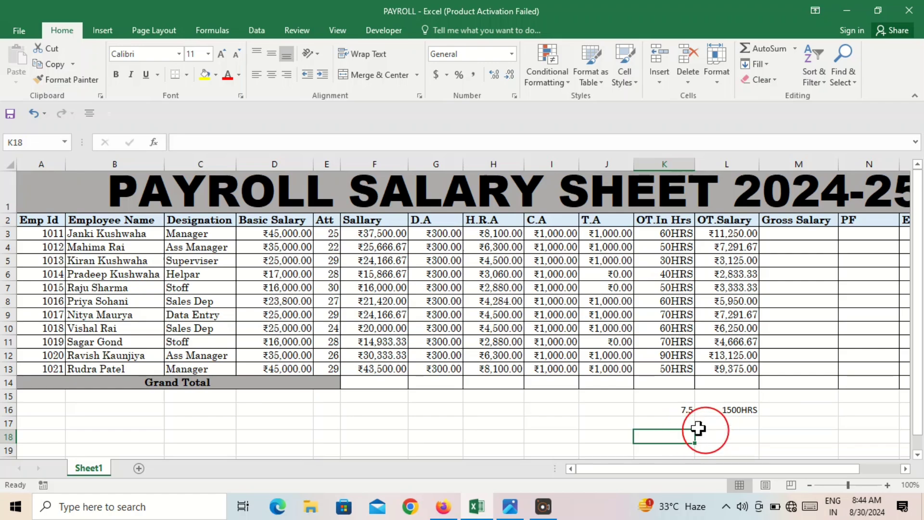
- Calculate the trial overtime pay in K17 with =L16*K16 and compare it with the first employee's OT.Salary formula in L3
click(670, 425)
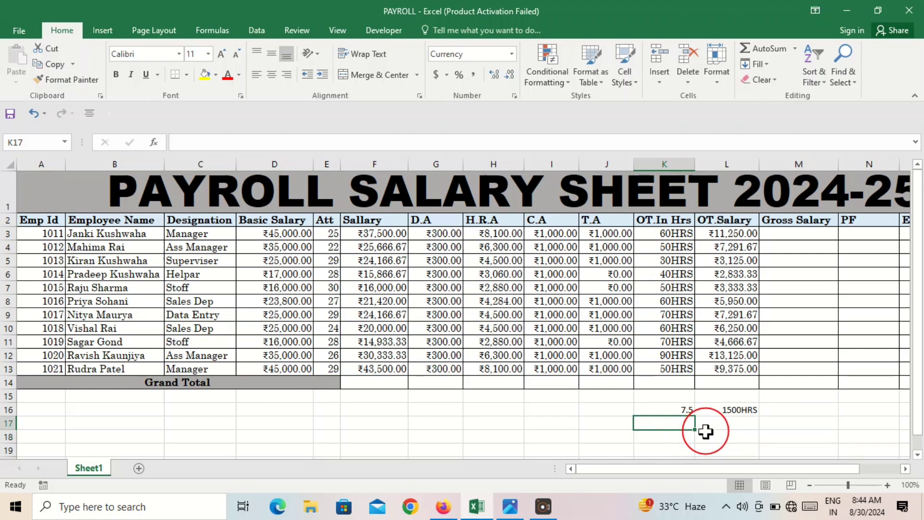
text(=)
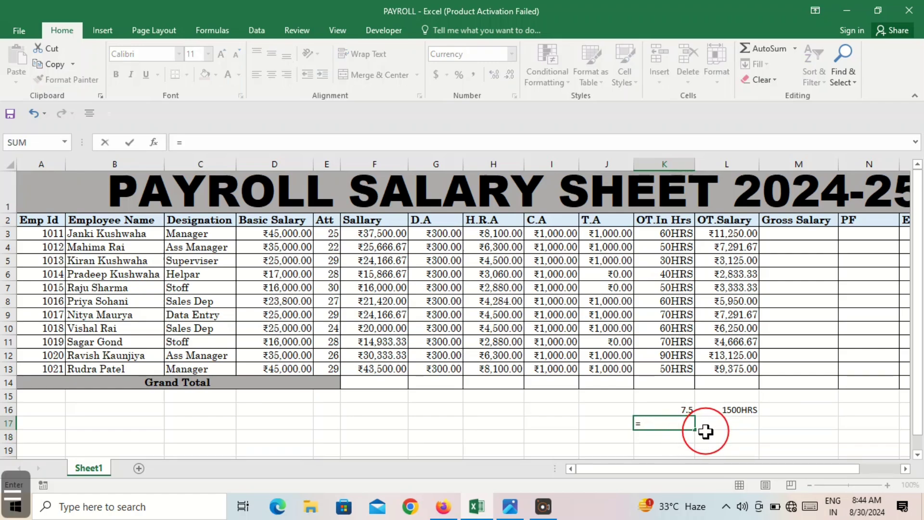
click(738, 410)
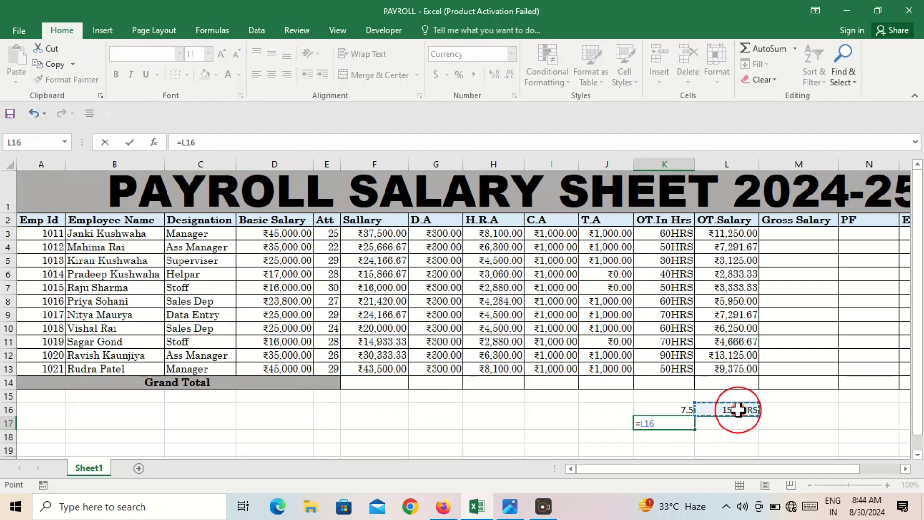
text(*)
click(655, 409)
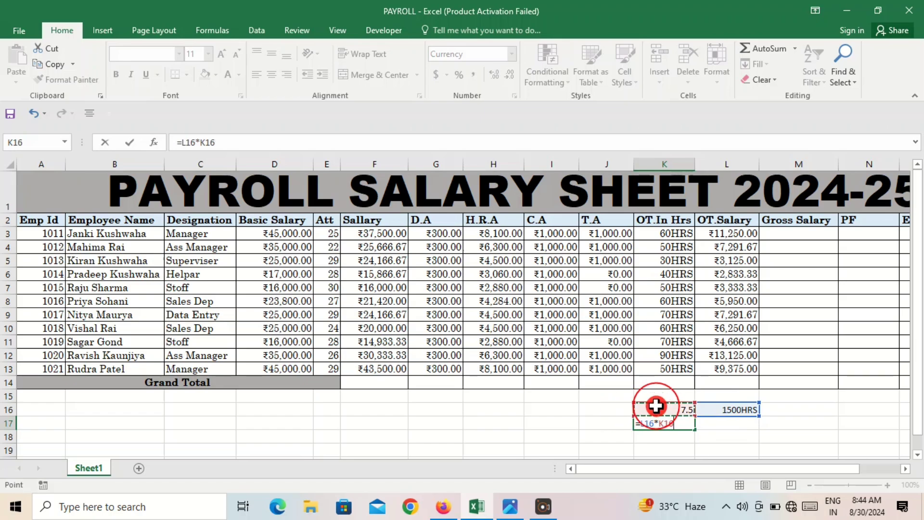
key(Return)
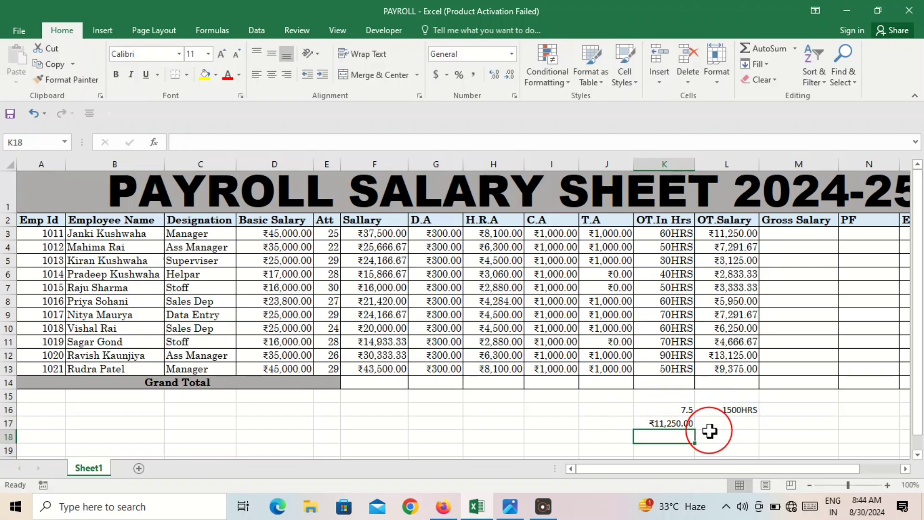
click(735, 233)
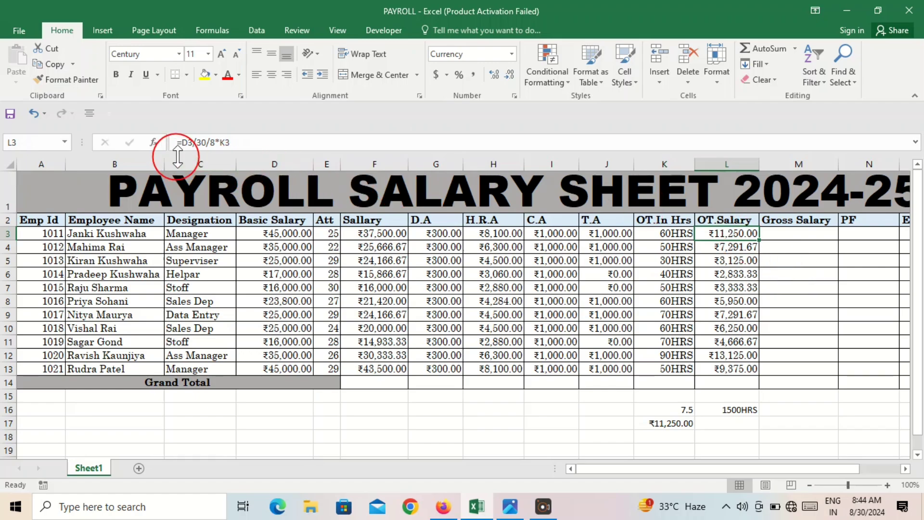
- Calculate the first employee's gross salary in M3 with the formula =F3+G3+H3+I3+J3+L3
click(795, 238)
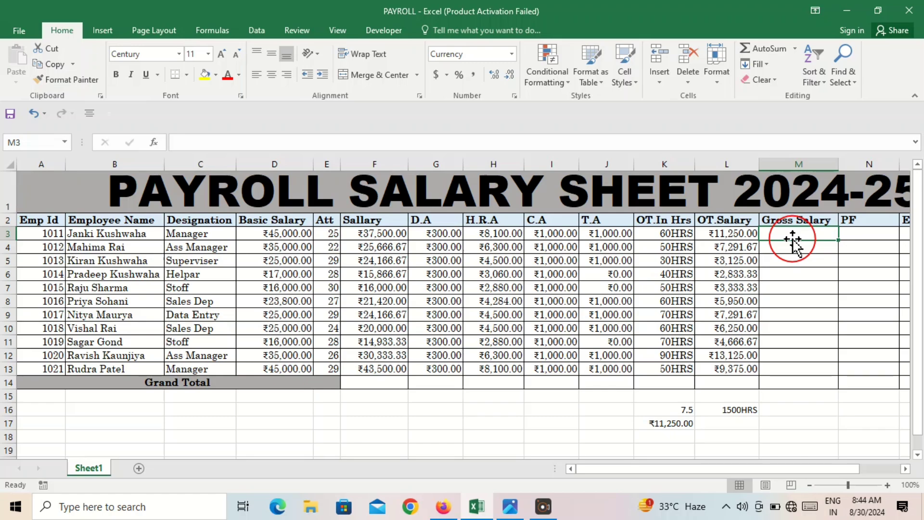
click(790, 259)
click(790, 231)
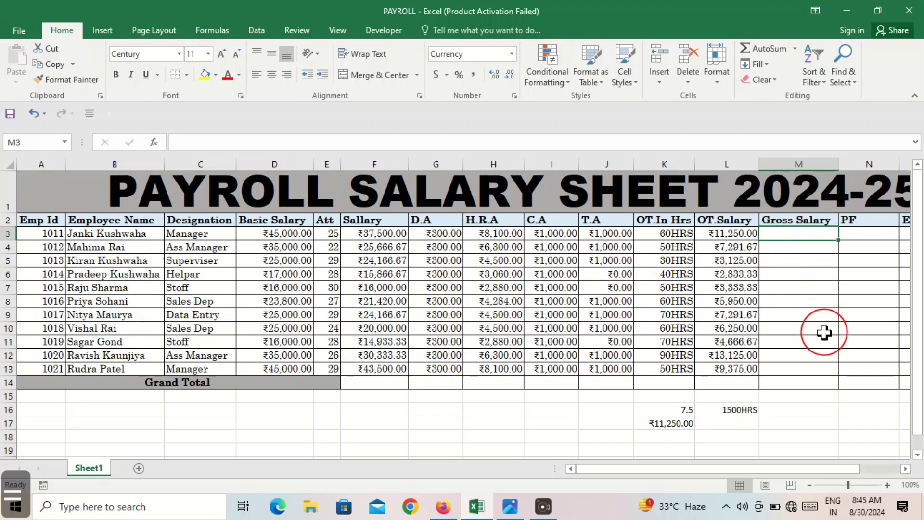
text(=)
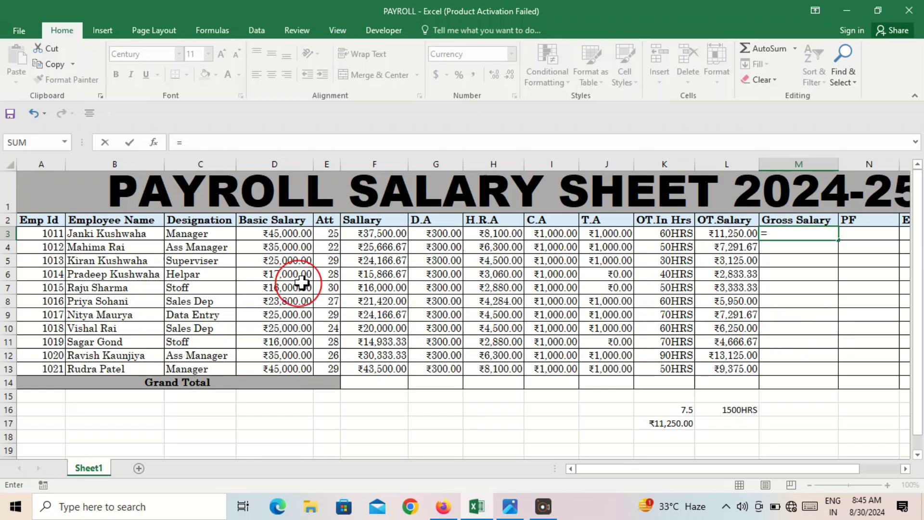
click(362, 236)
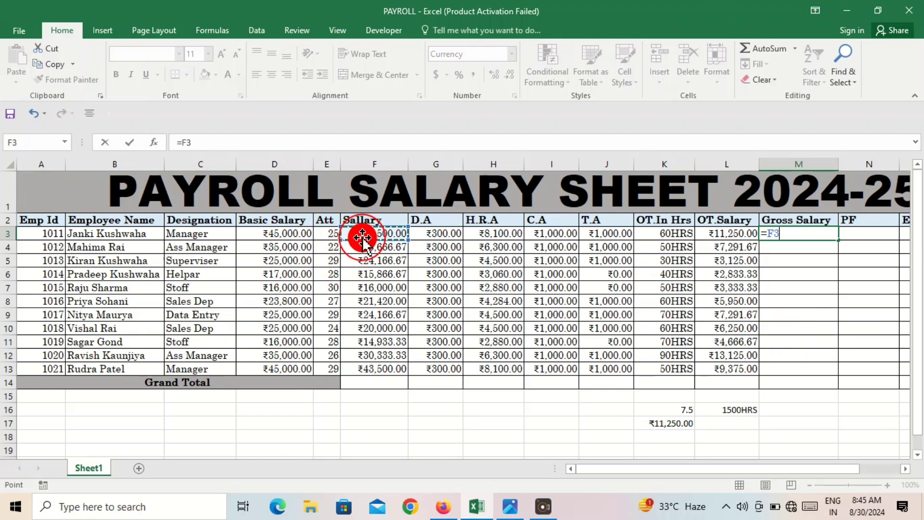
text(+)
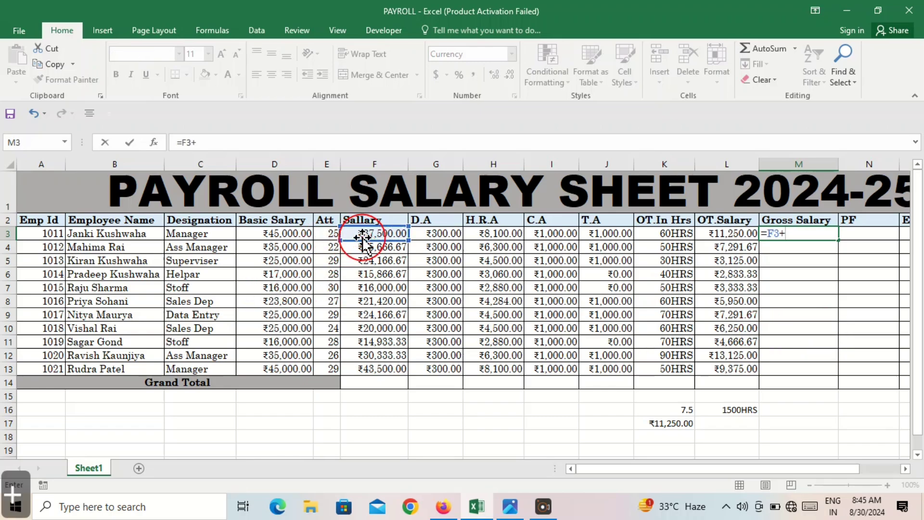
click(427, 237)
text(+)
click(478, 234)
text(+)
click(528, 235)
text(+)
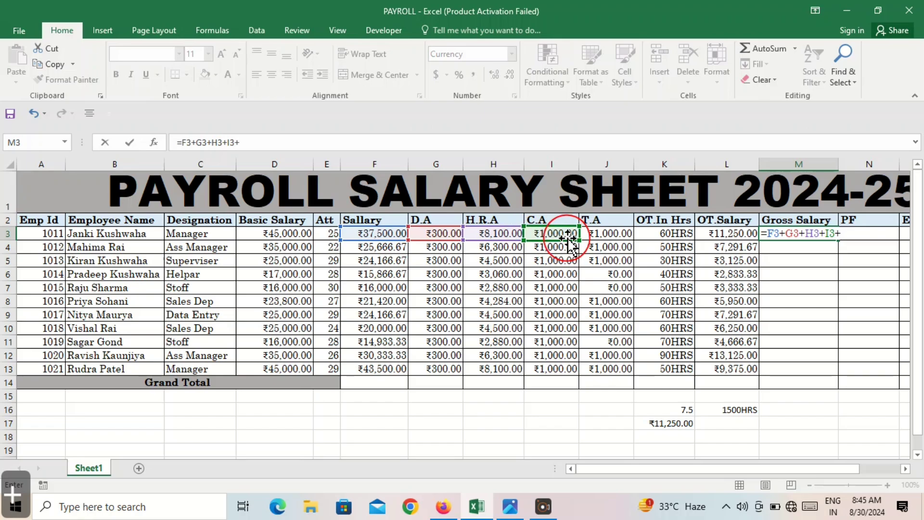
click(596, 235)
text(+)
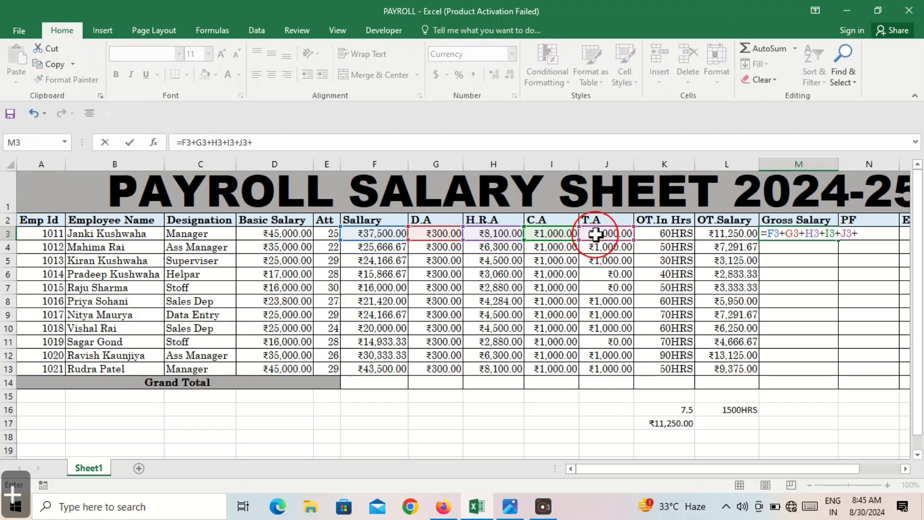
click(730, 233)
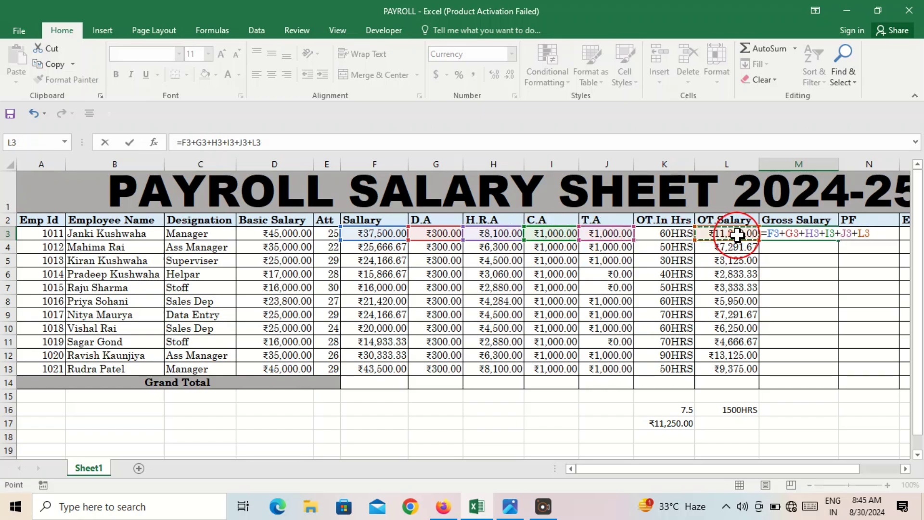
key(Return)
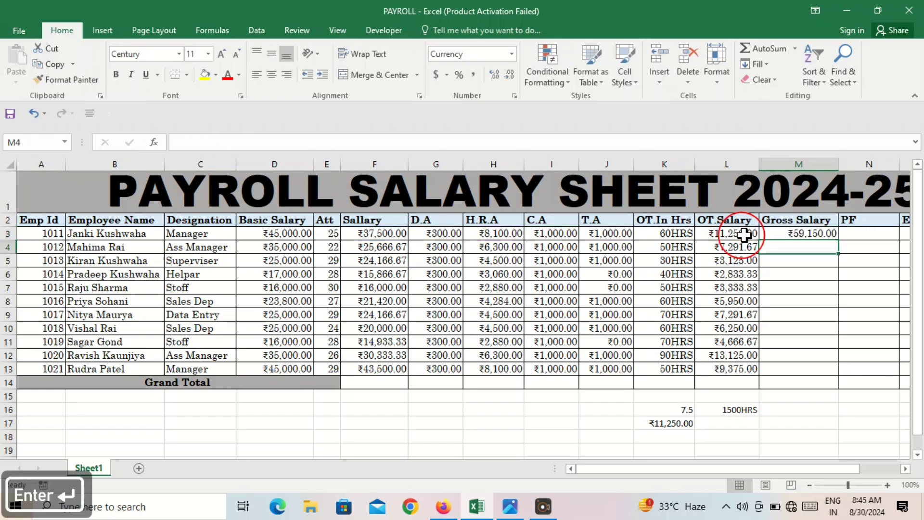
- Fill the gross salary formula from M3 down the Gross Salary column and check the copied formula in M4
click(805, 235)
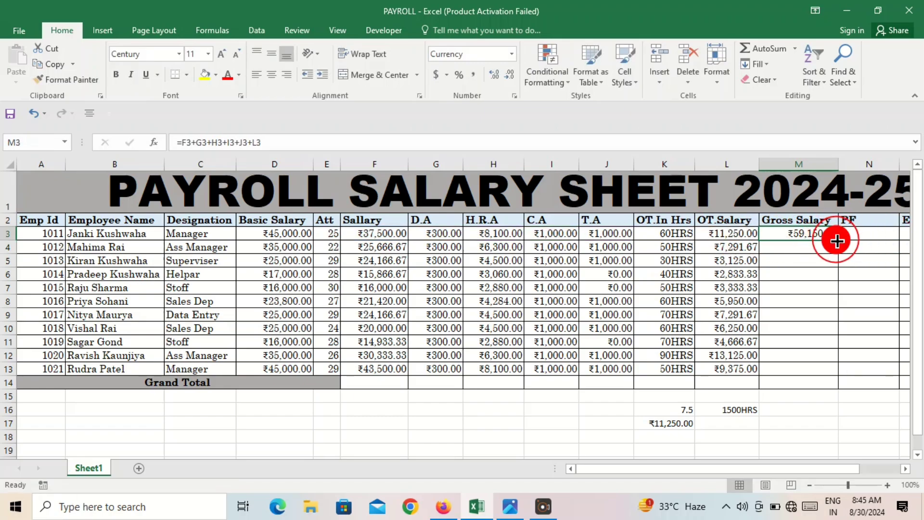
double_click(837, 241)
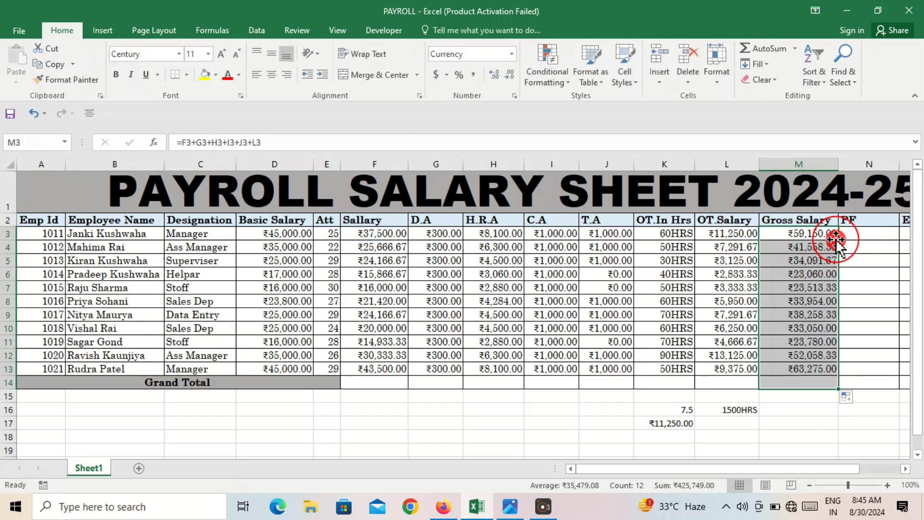
click(809, 251)
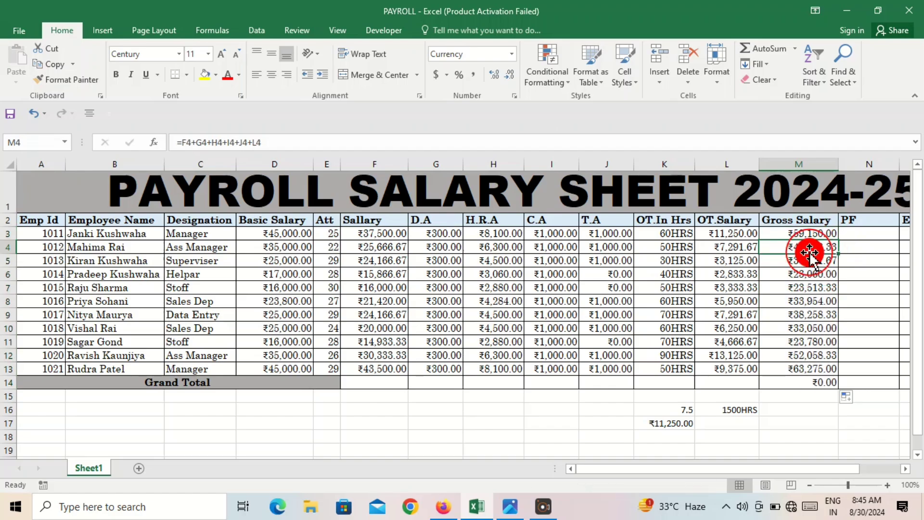
- Calculate PF in N3 as 12% of the earned salary with =F3*12% and fill the formula down the PF column
key(Right)
key(Right)
key(Right)
key(Right)
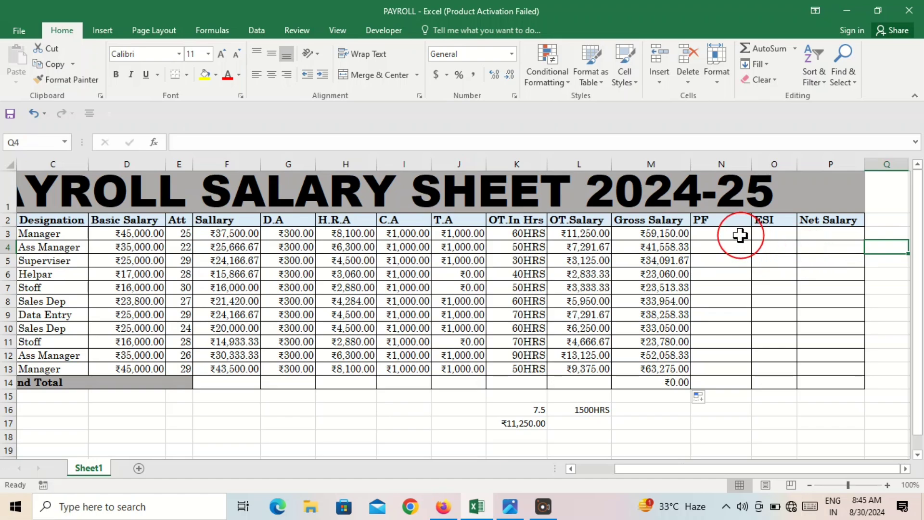
click(732, 234)
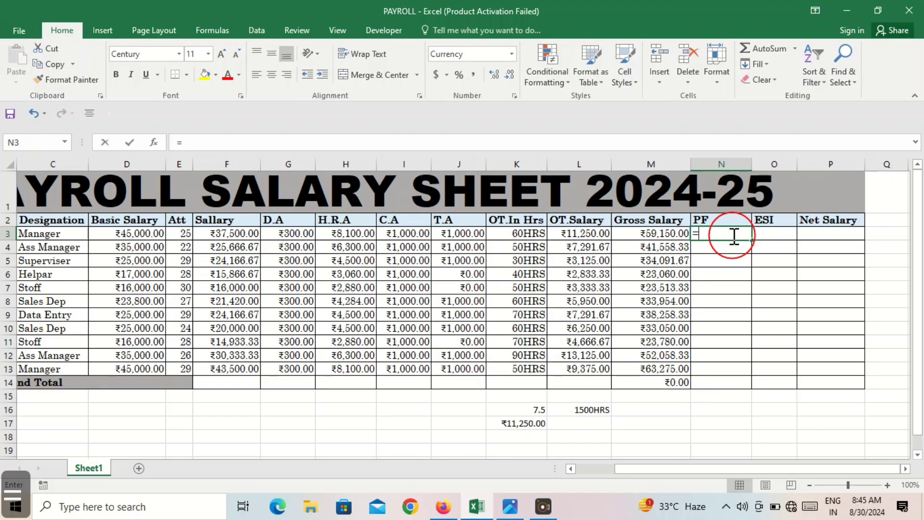
text(=)
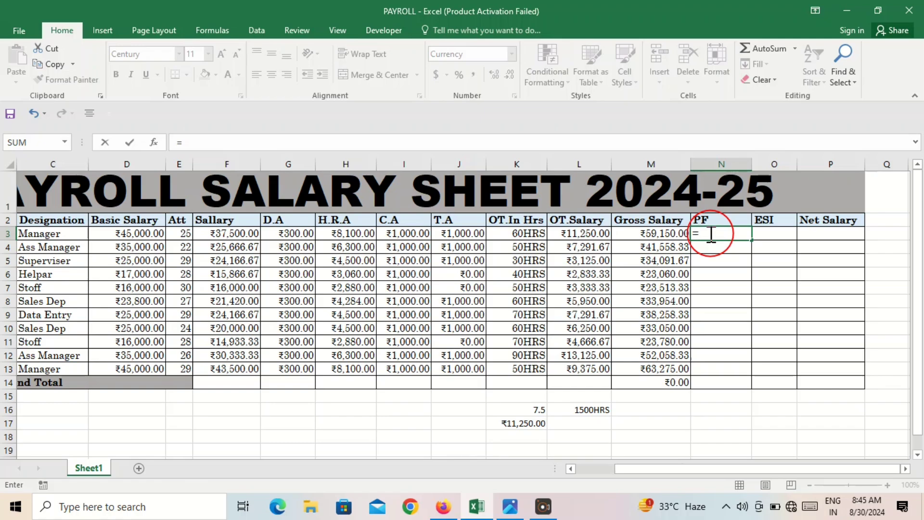
click(233, 235)
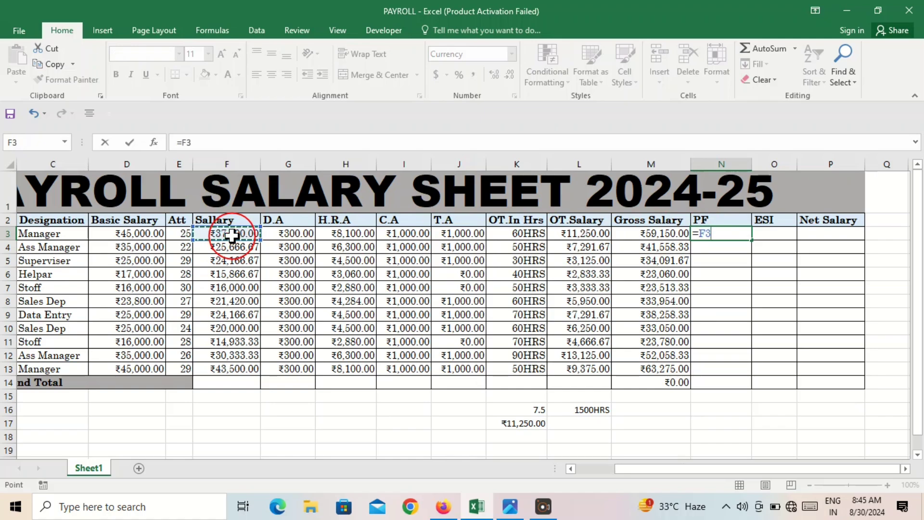
text(*12)
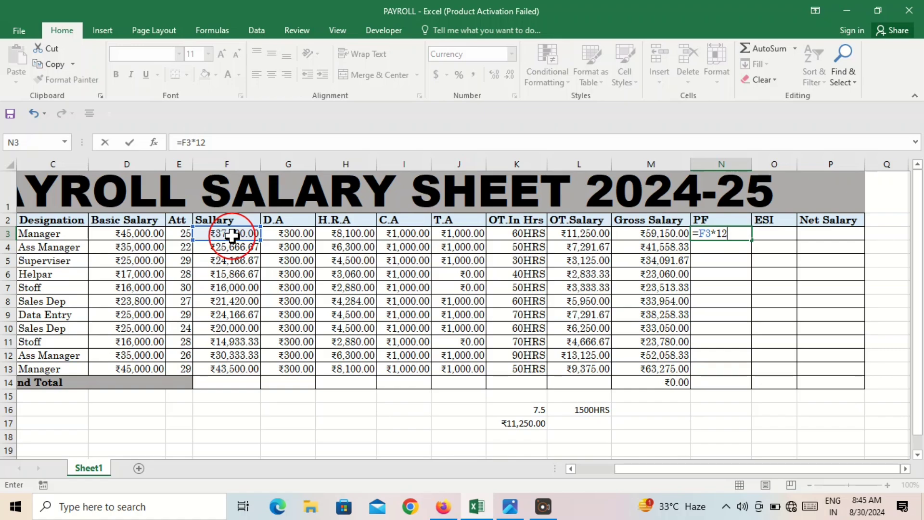
text(%)
key(Return)
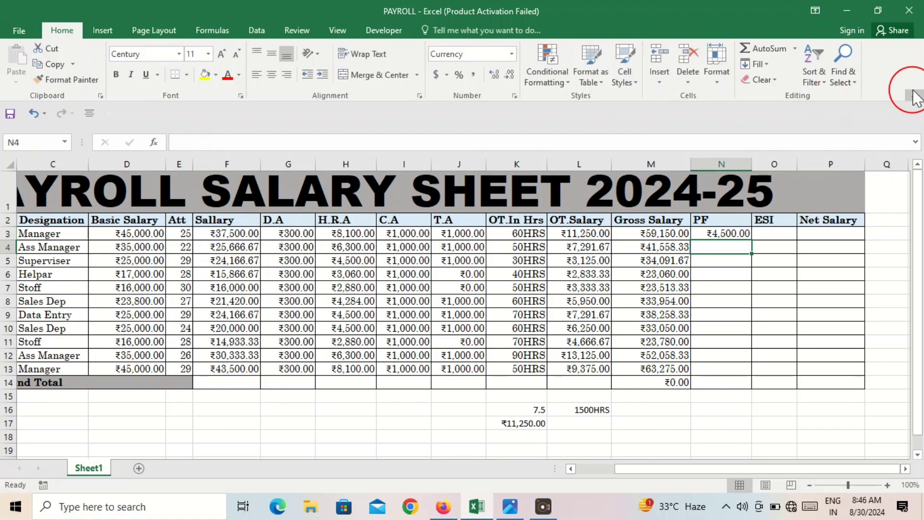
click(741, 234)
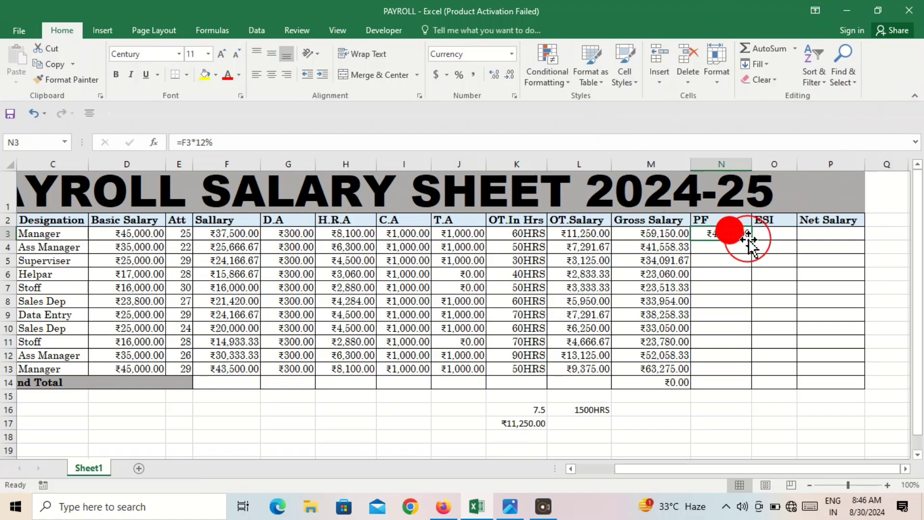
double_click(752, 240)
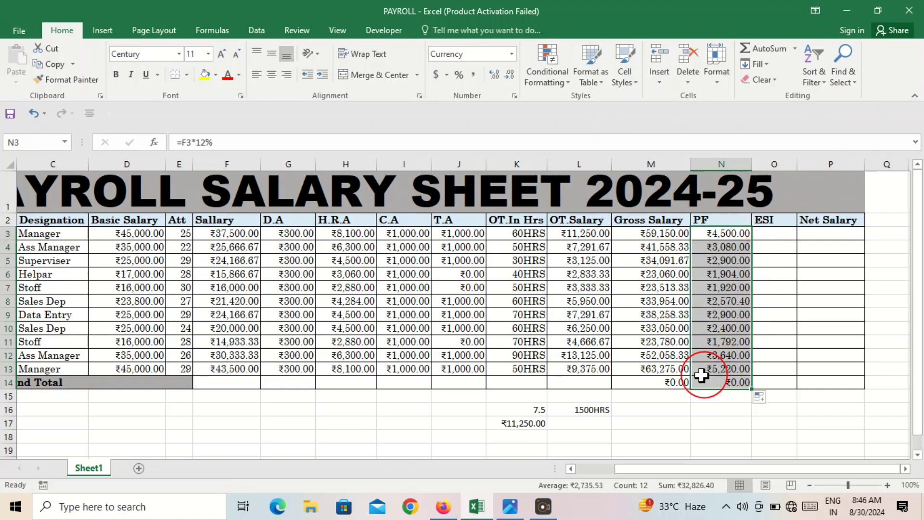
- Clear the copied formulas from the Grand Total row cells M14 and N14
click(666, 382)
key(Delete)
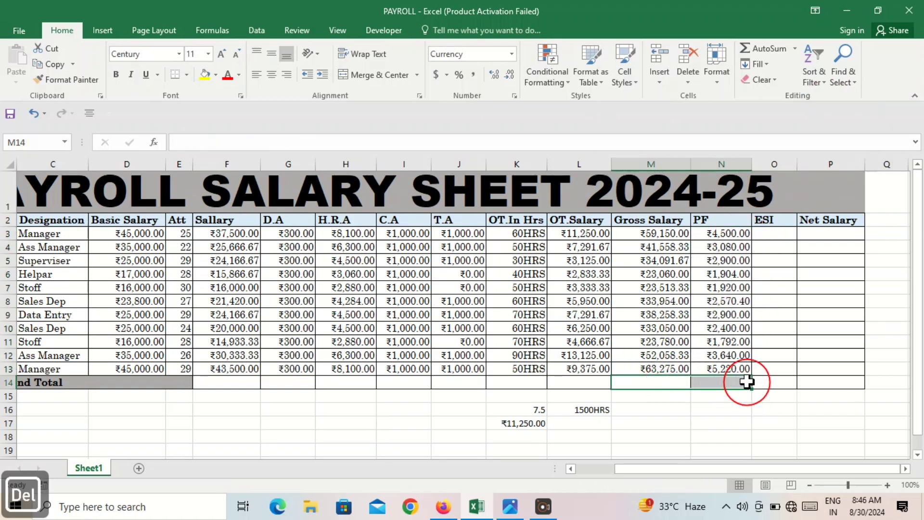
click(748, 381)
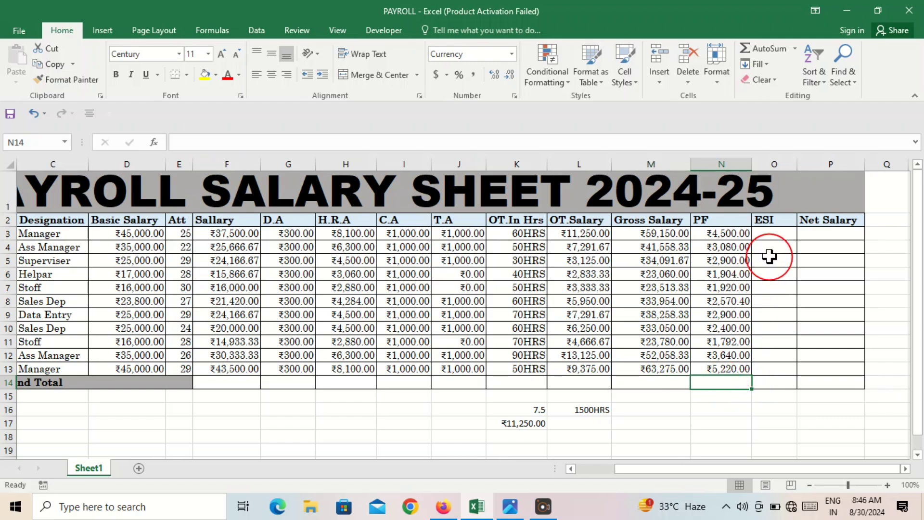
- Calculate the first employee's ESI in O3 with the formula =IF(D3<21000,(D3*0.75%),0)
click(785, 236)
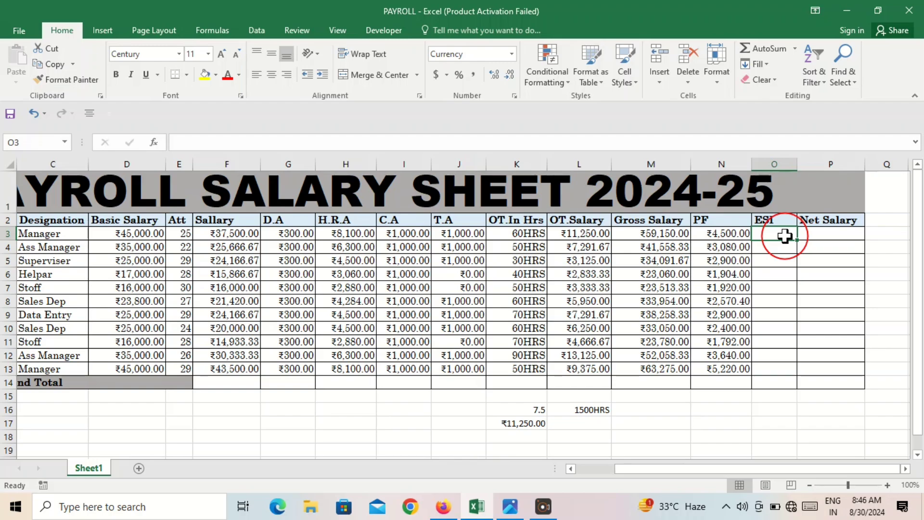
click(785, 236)
text(=)
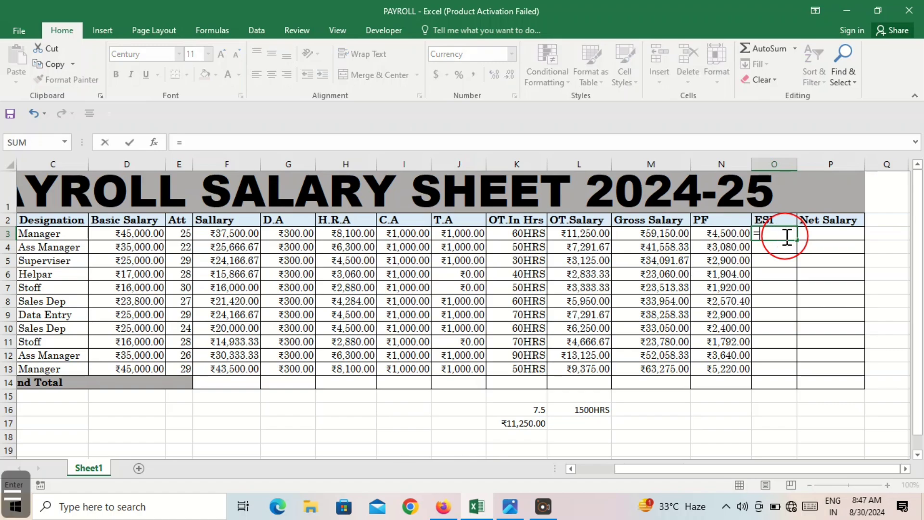
text(if()
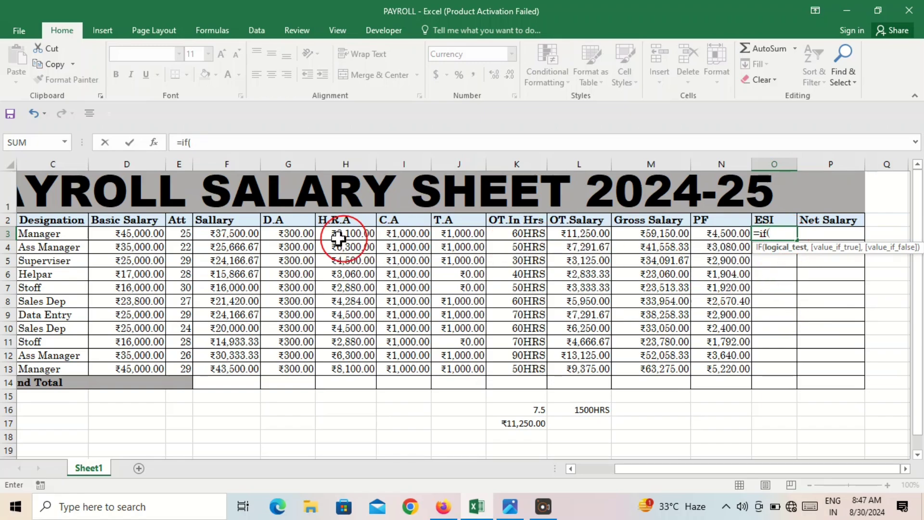
click(145, 234)
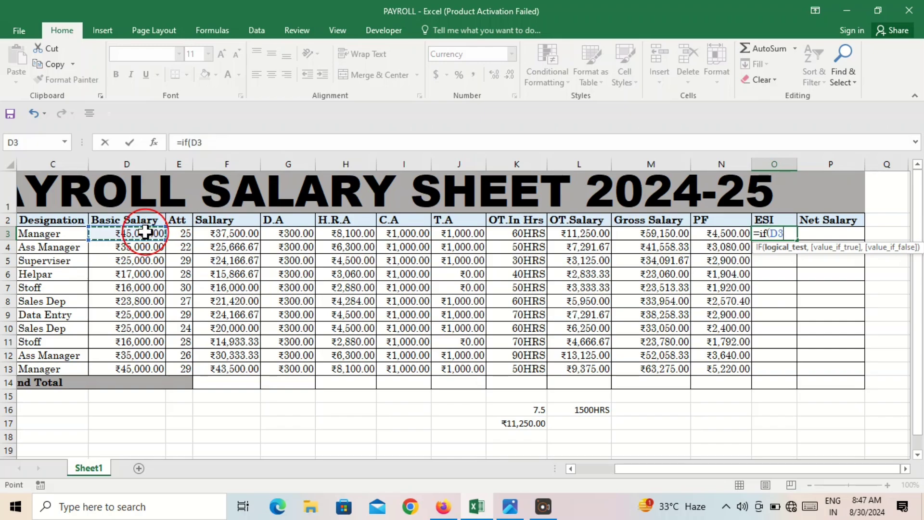
key(shift)
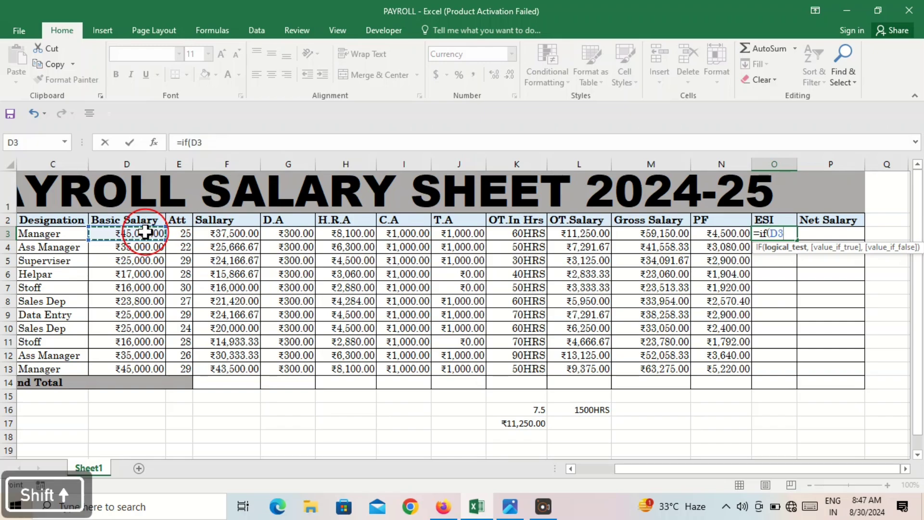
text(<)
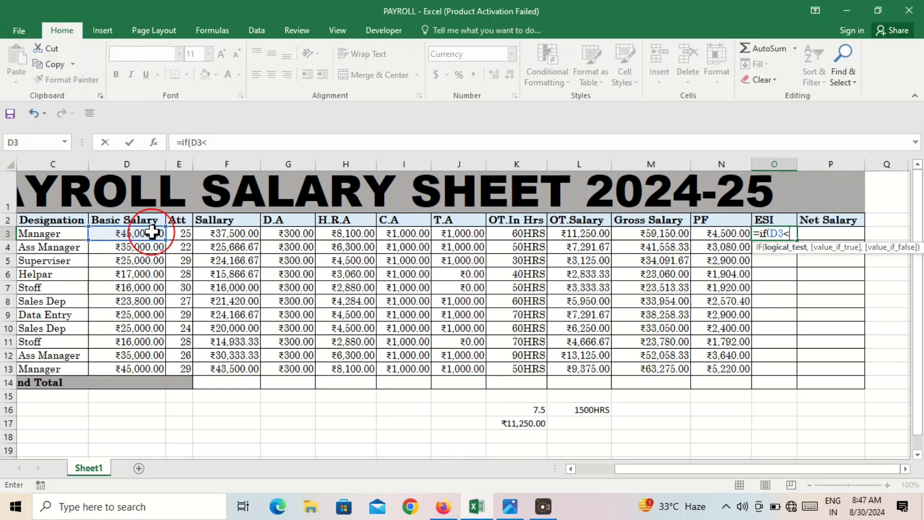
text(21000,)
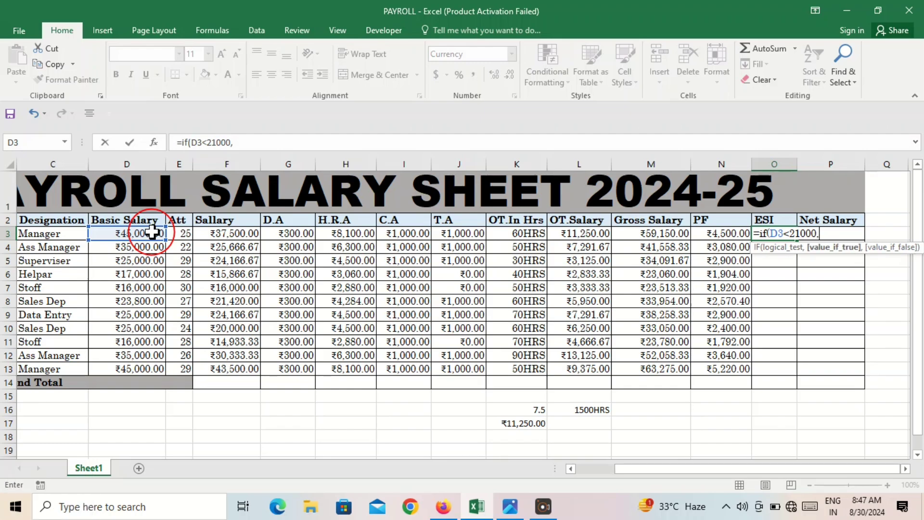
text(()
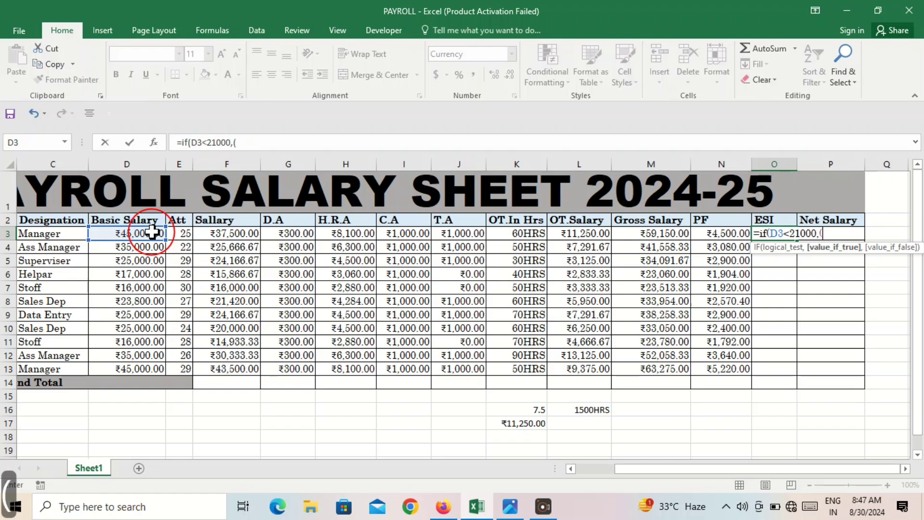
click(152, 232)
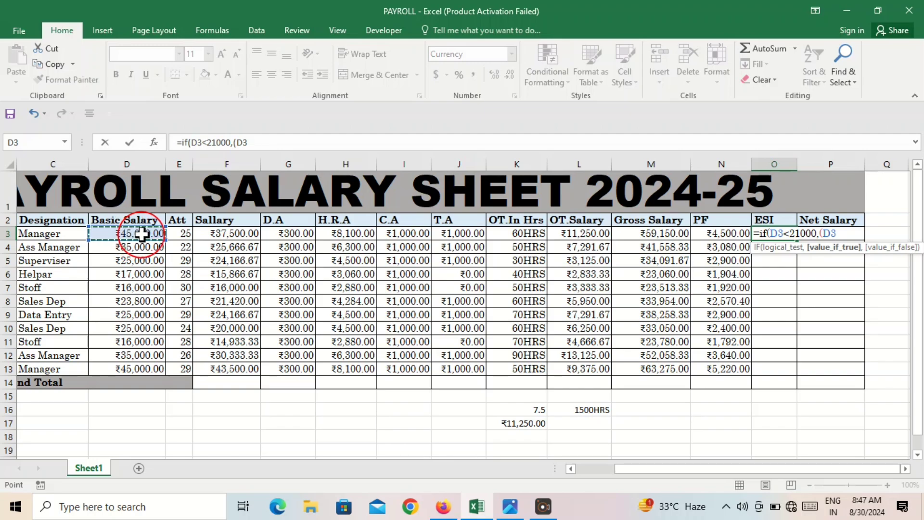
text(*0)
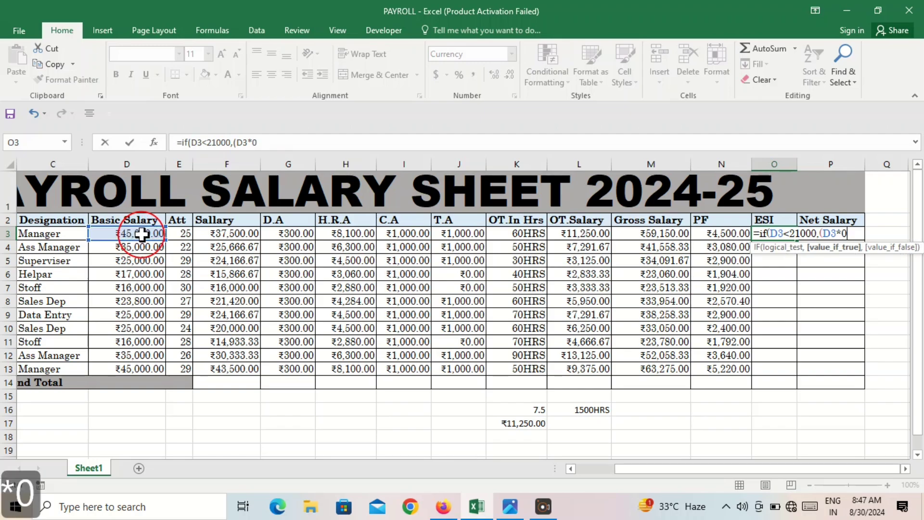
text(.75)
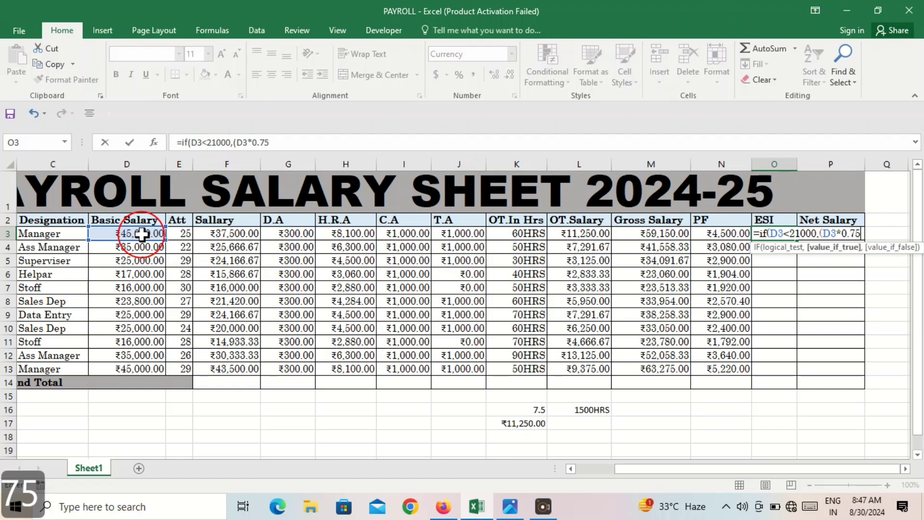
text(%)
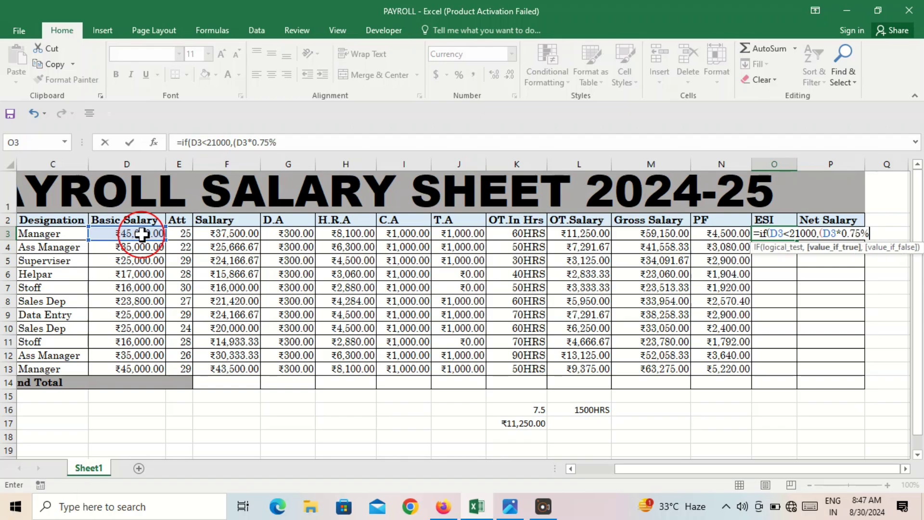
key(shift)
text())
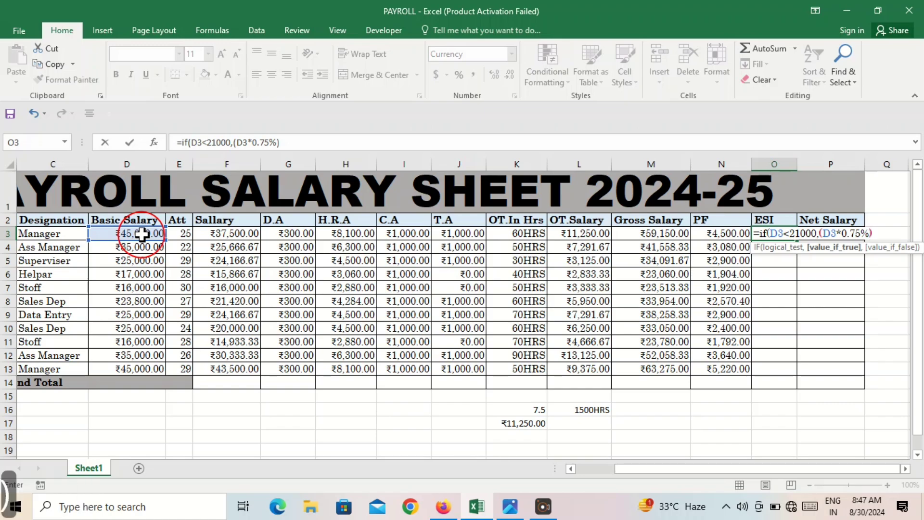
text(,0)
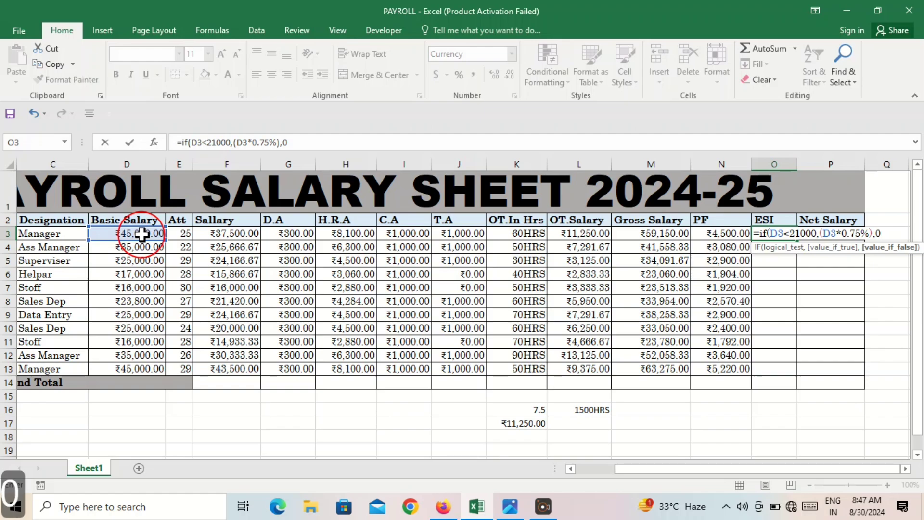
text())
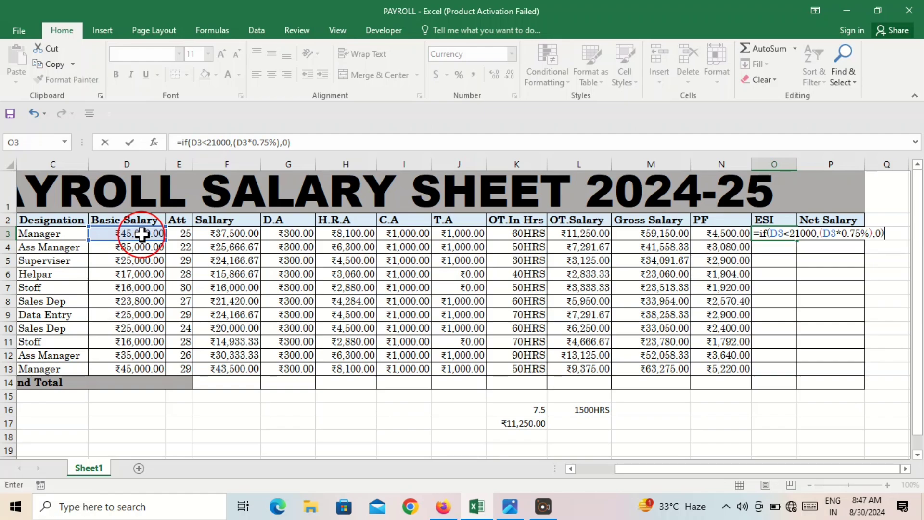
key(Return)
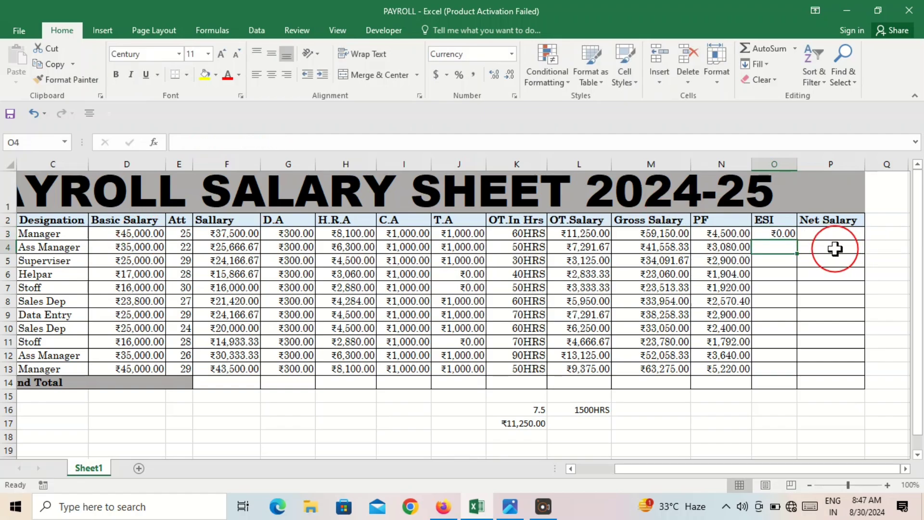
- Fill the ESI formula from O3 down to row 13, keeping the Grand Total cell O14 empty, and check the copied formulas
click(779, 233)
double_click(797, 240)
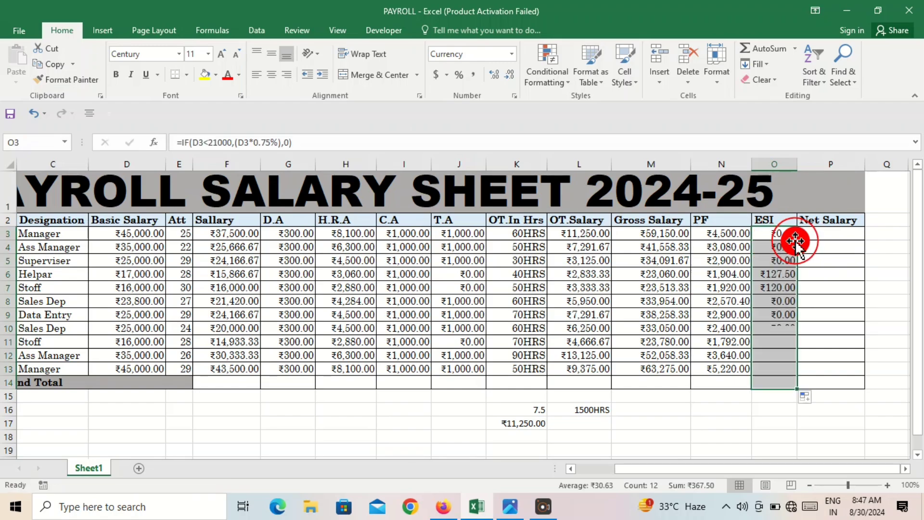
click(763, 381)
key(Delete)
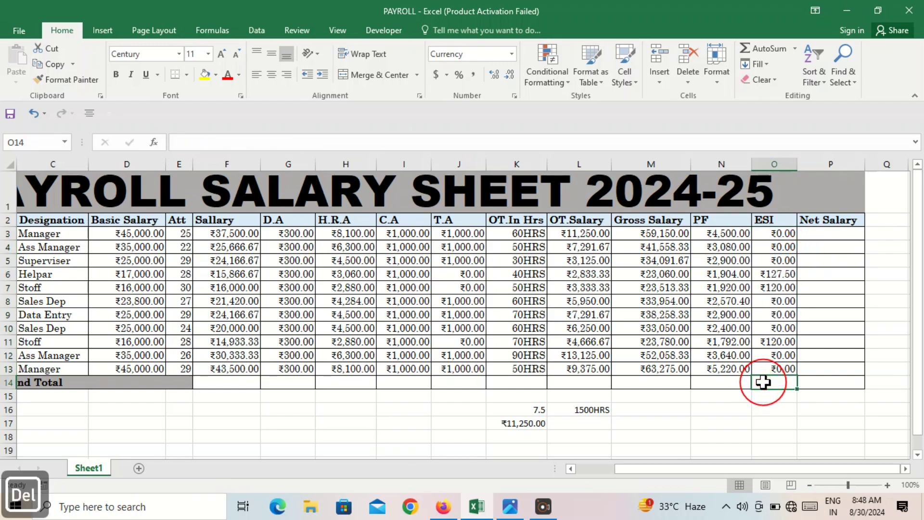
click(774, 338)
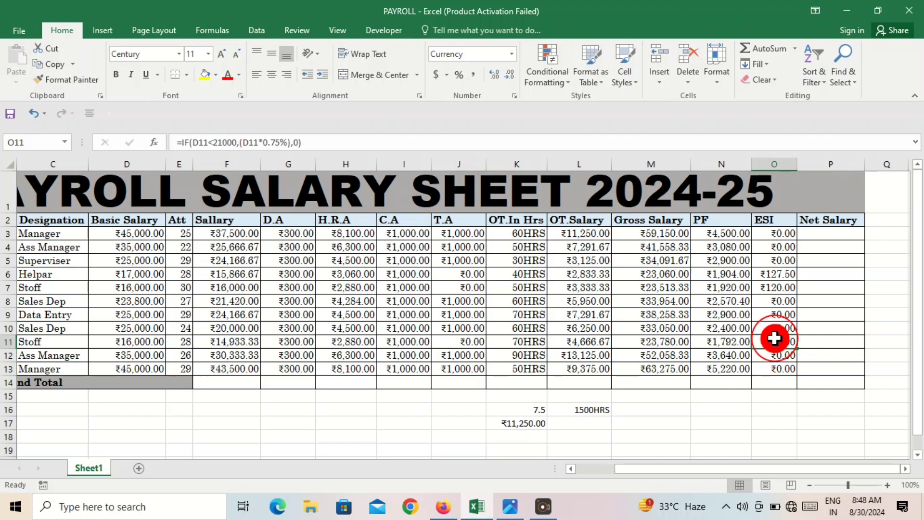
click(772, 286)
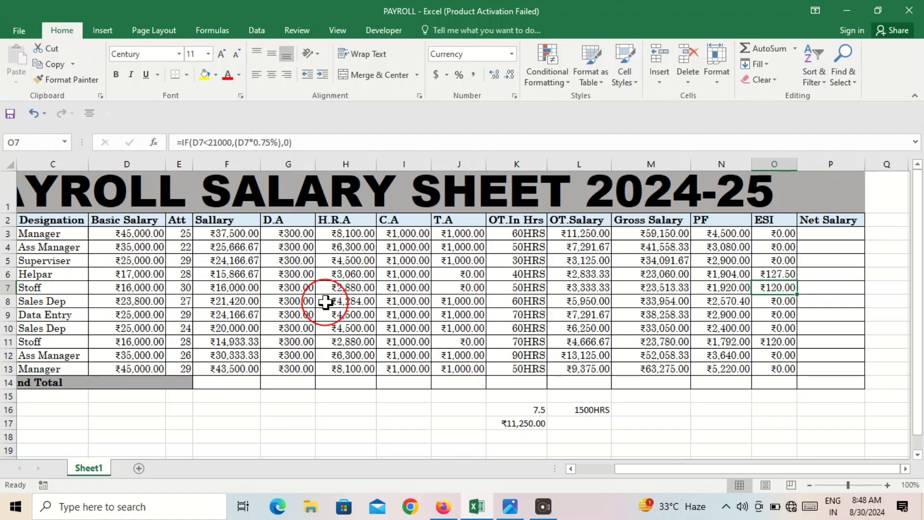
click(777, 235)
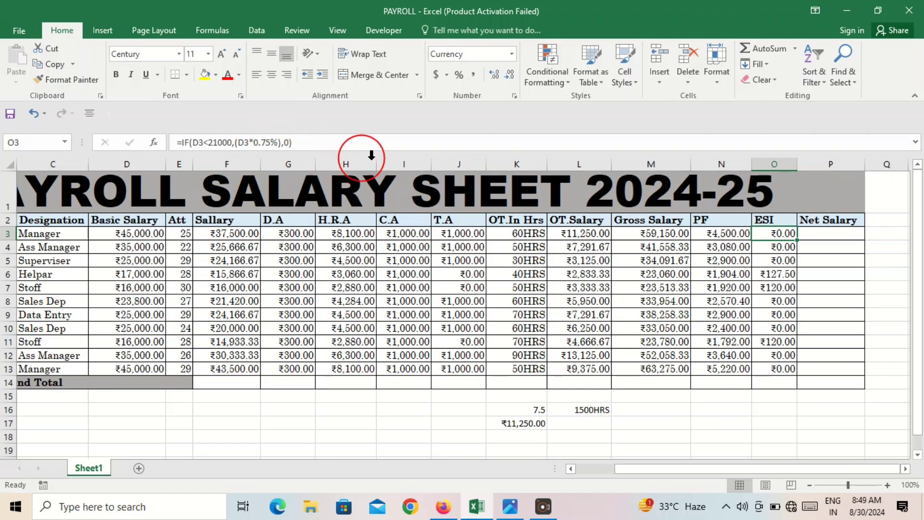
- Calculate the first employee's net salary in P3 by subtracting PF and ESI from gross salary with =M3-N3-O3
click(820, 266)
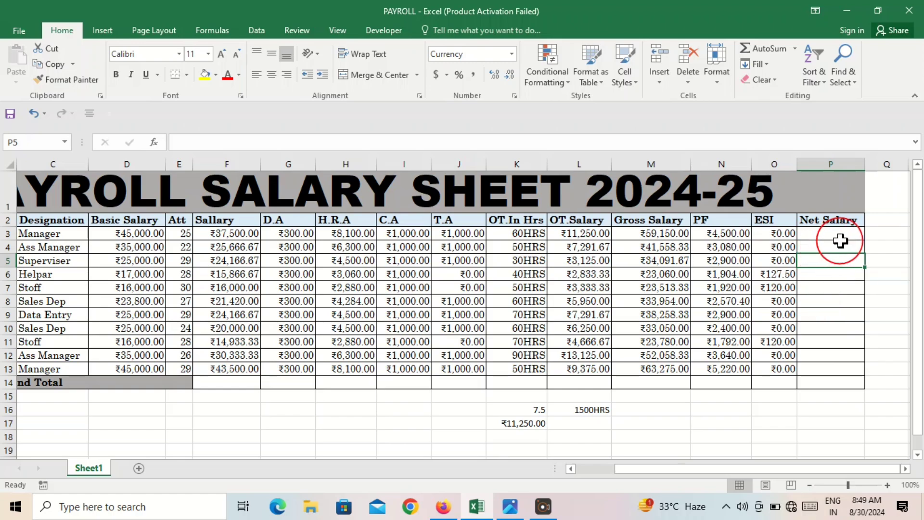
click(841, 244)
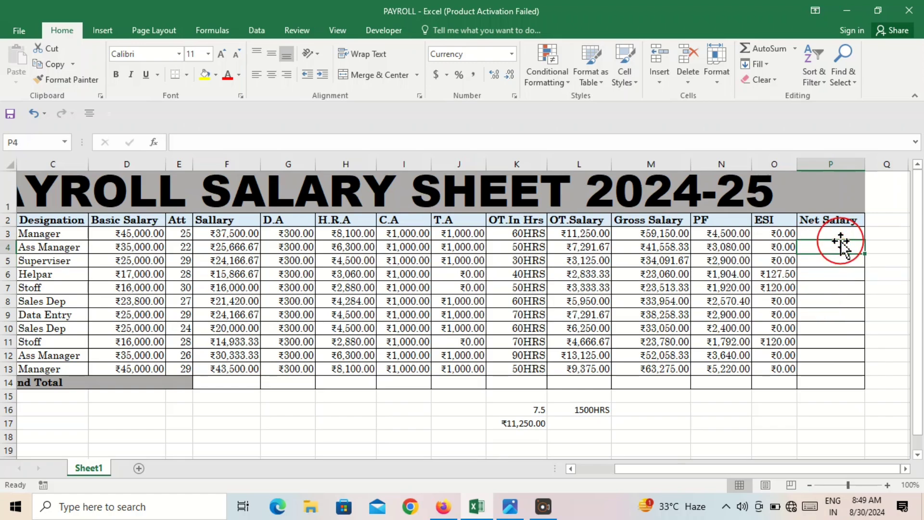
click(847, 233)
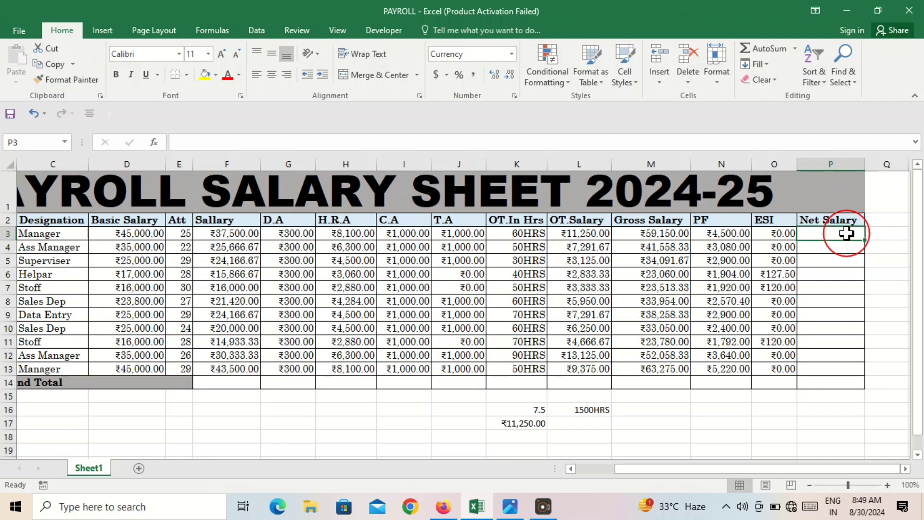
text(=)
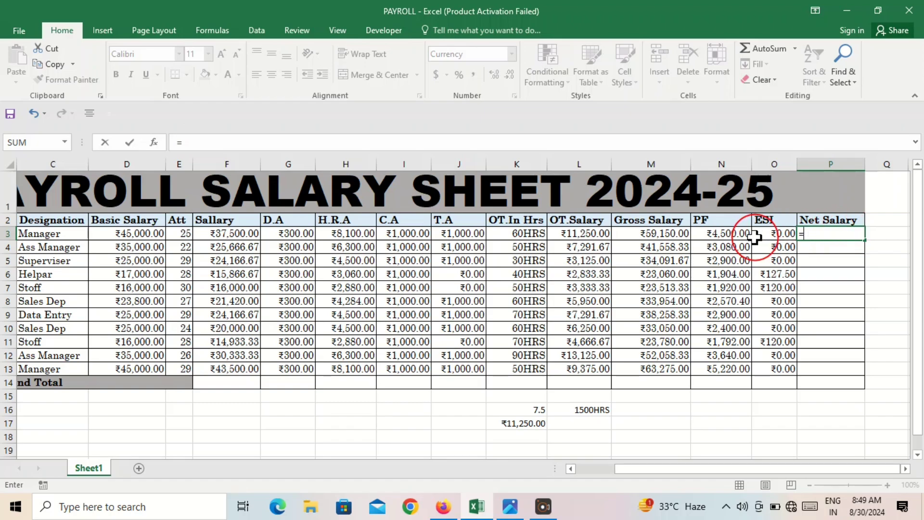
click(644, 232)
text(-)
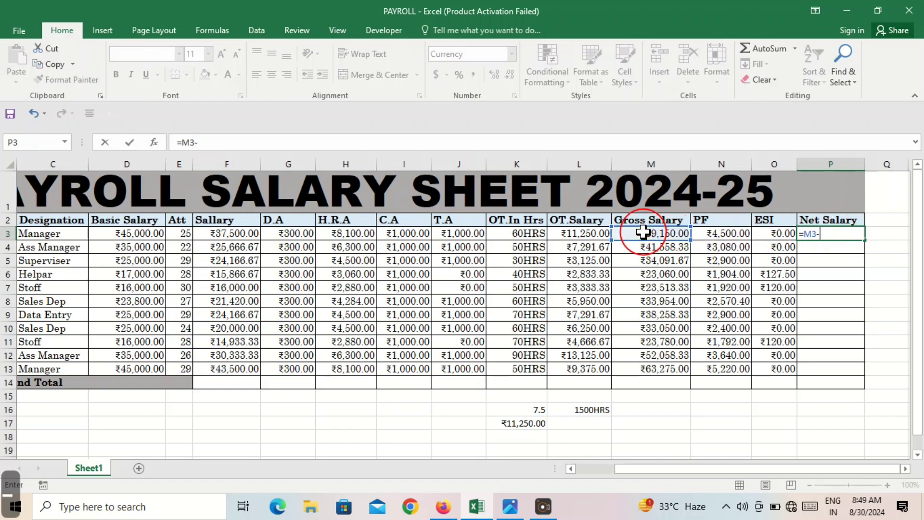
click(714, 236)
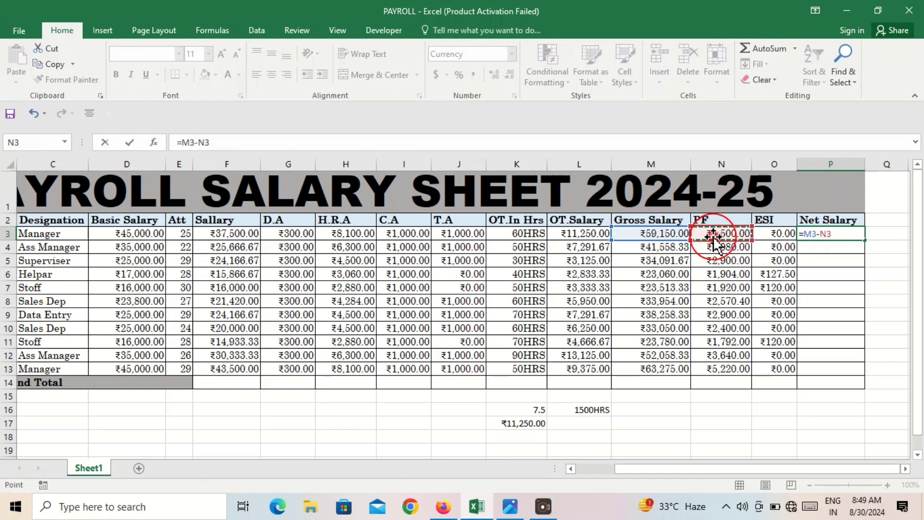
text(-)
click(764, 244)
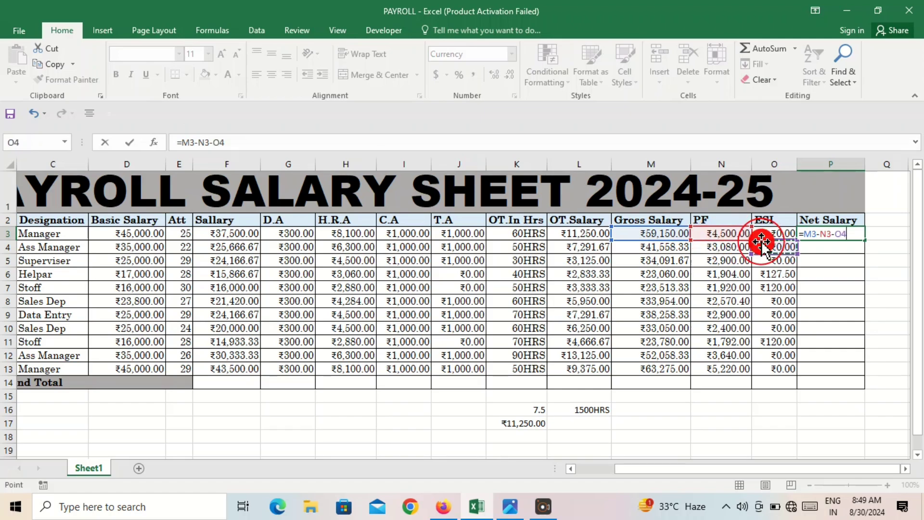
click(765, 236)
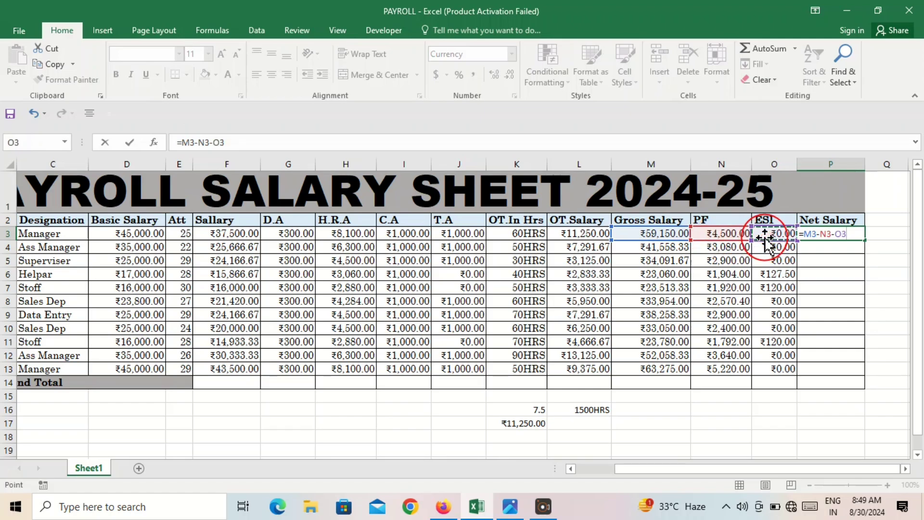
key(Return)
- Fill the net salary formula from P3 down to P13 for the remaining employees
click(851, 235)
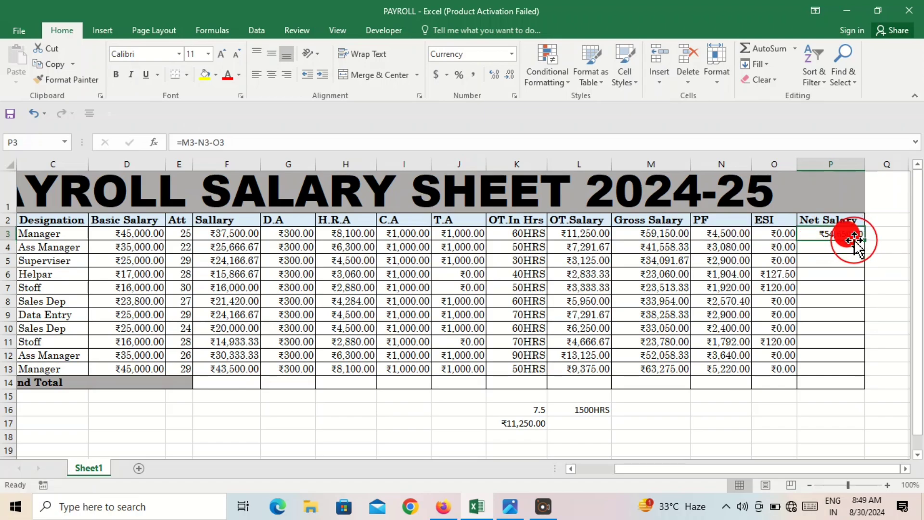
drag(864, 242, 869, 377)
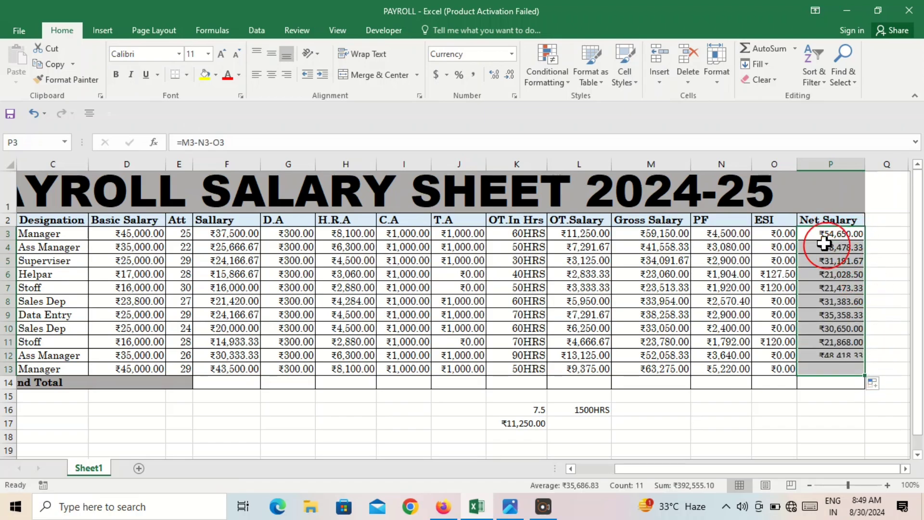
click(638, 422)
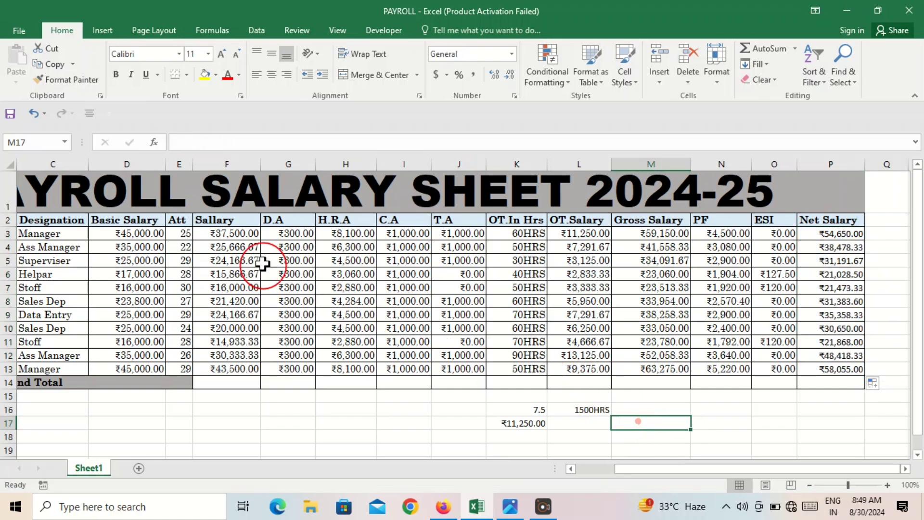
drag(233, 384, 840, 382)
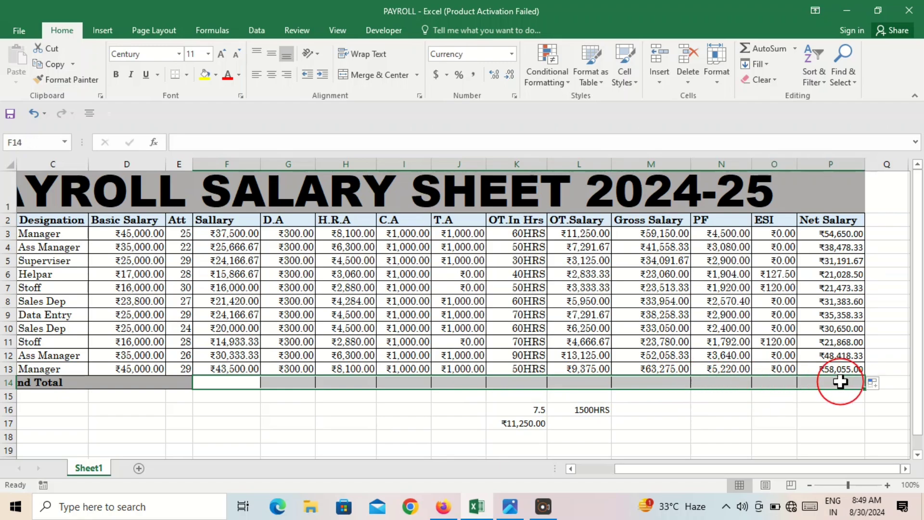
key(ctrl+alt)
key(ctrl+alt+equal)
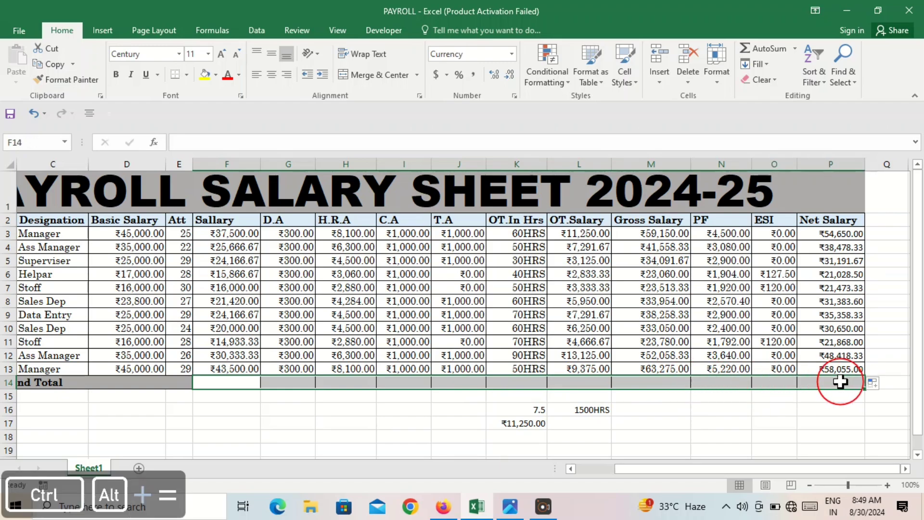
click(788, 422)
drag(212, 382, 805, 380)
key(ctrl+alt)
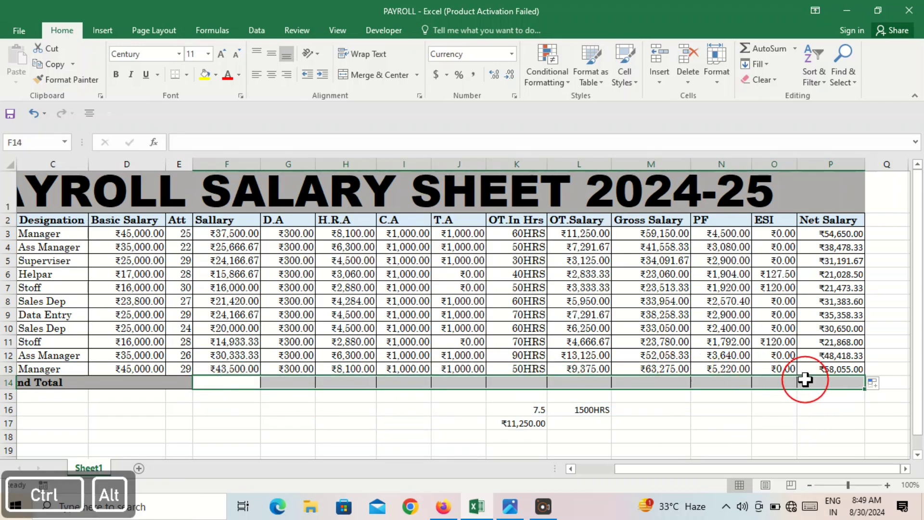
key(ctrl+alt+equal)
click(791, 401)
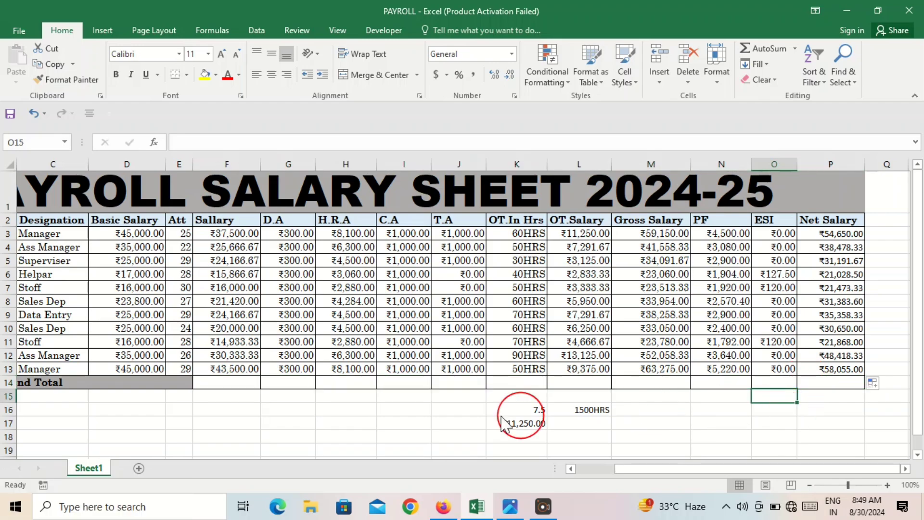
- Sum every column from salary to net salary in the Grand Total row, F14:P14, using AutoSum
click(303, 380)
drag(199, 380, 837, 381)
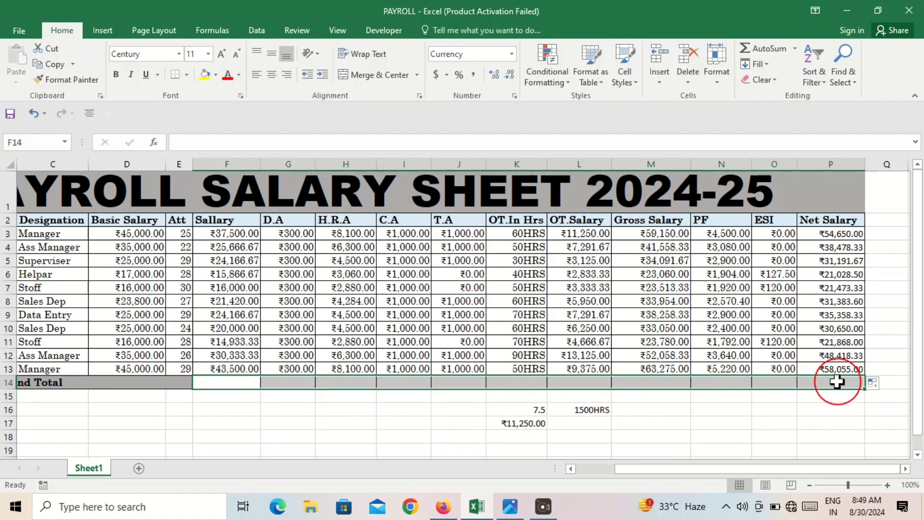
key(alt)
key(alt+equal)
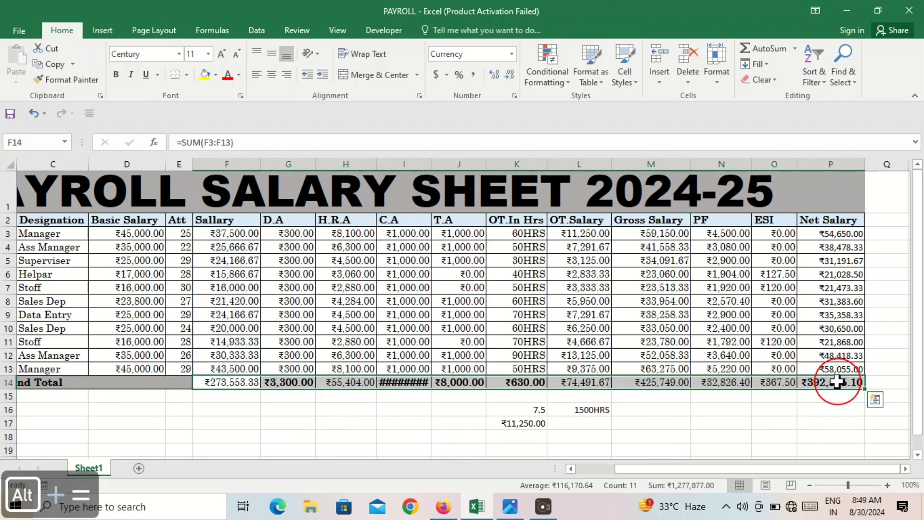
click(684, 436)
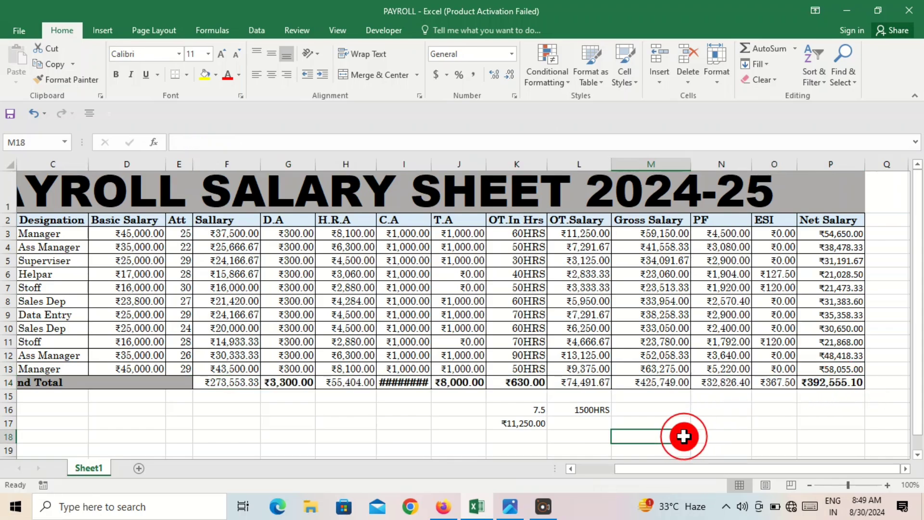
- Auto-fit the width of the C.A column and make the Grand Total values in F14:P14 bold
double_click(430, 171)
click(712, 424)
drag(214, 383, 865, 381)
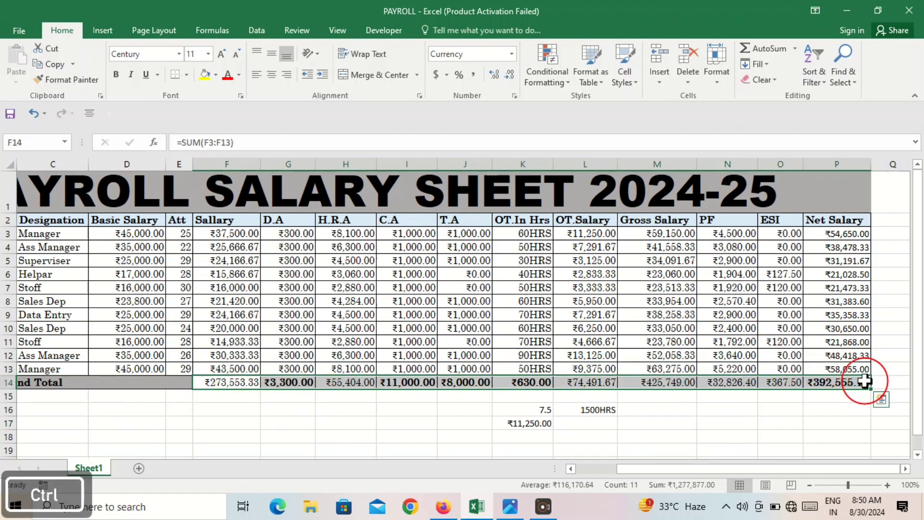
key(ctrl+b)
click(683, 409)
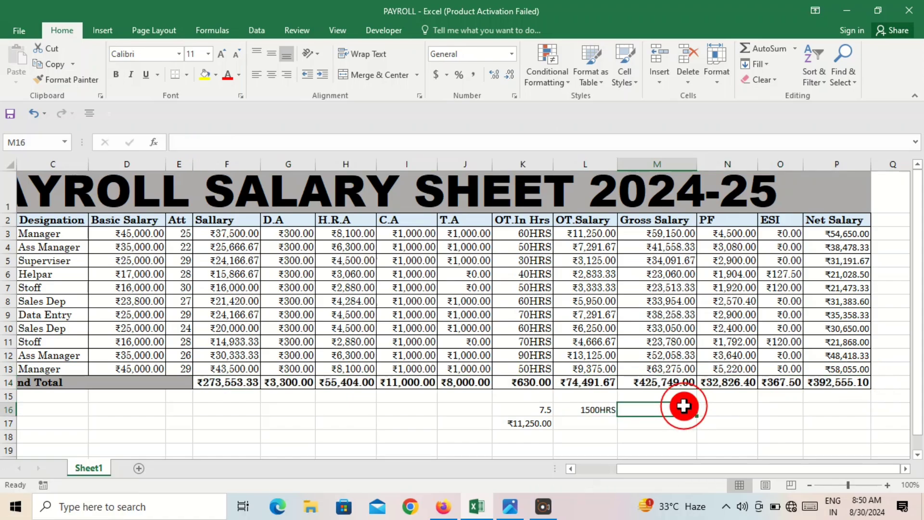
drag(634, 470, 567, 473)
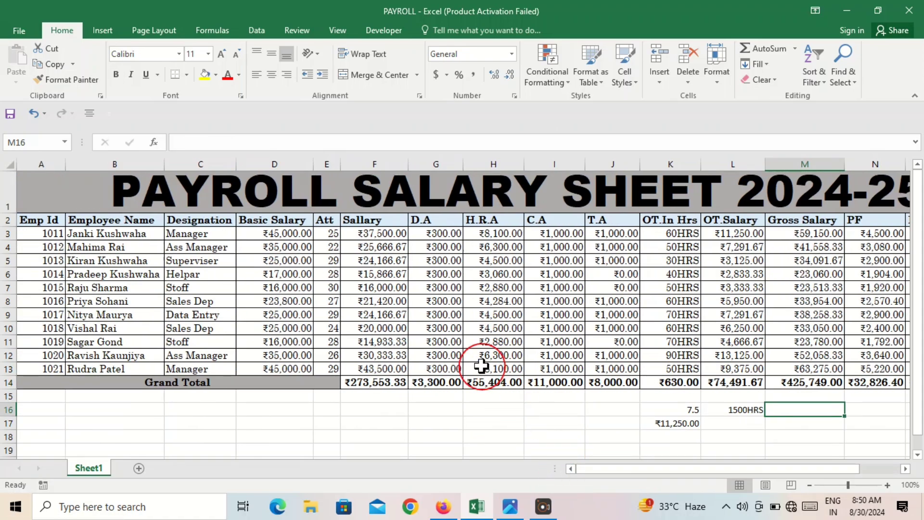